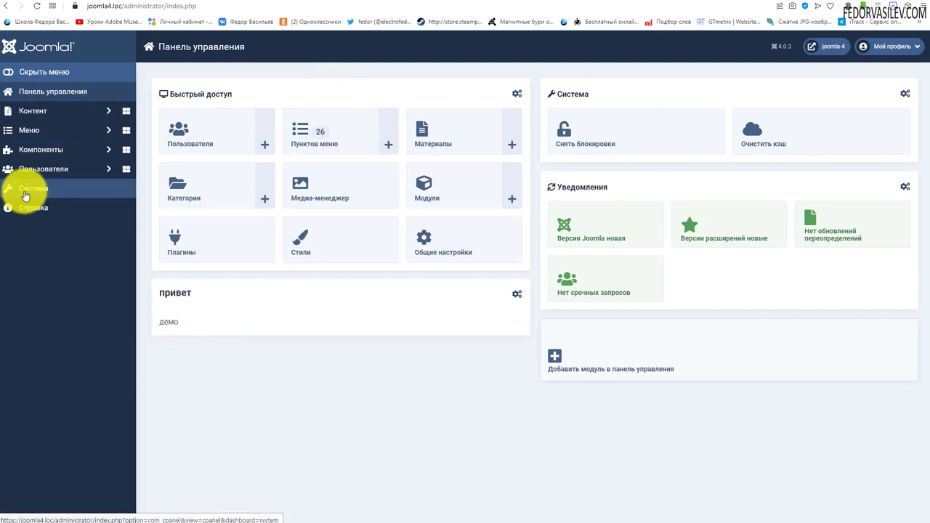
# Step: Open the system's plugin list and filter it by the captcha type
pyautogui.click(24, 194)
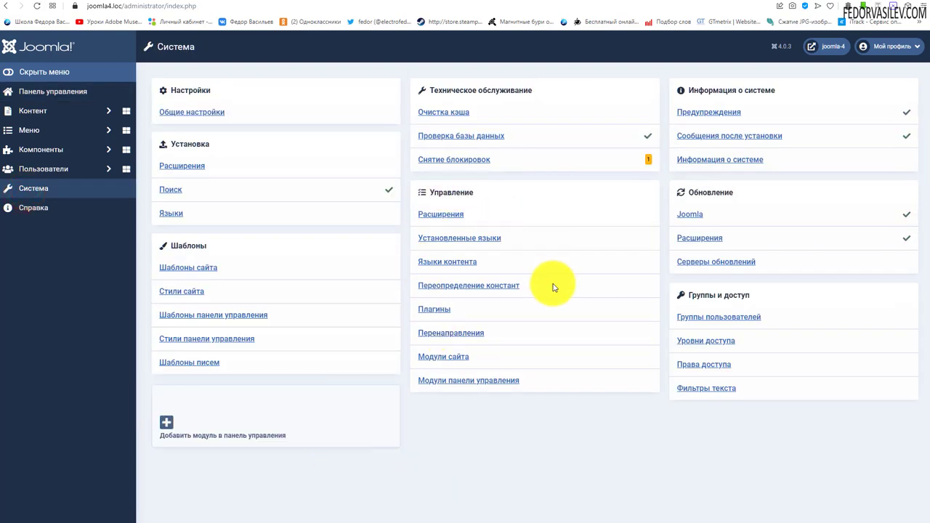
pyautogui.click(434, 309)
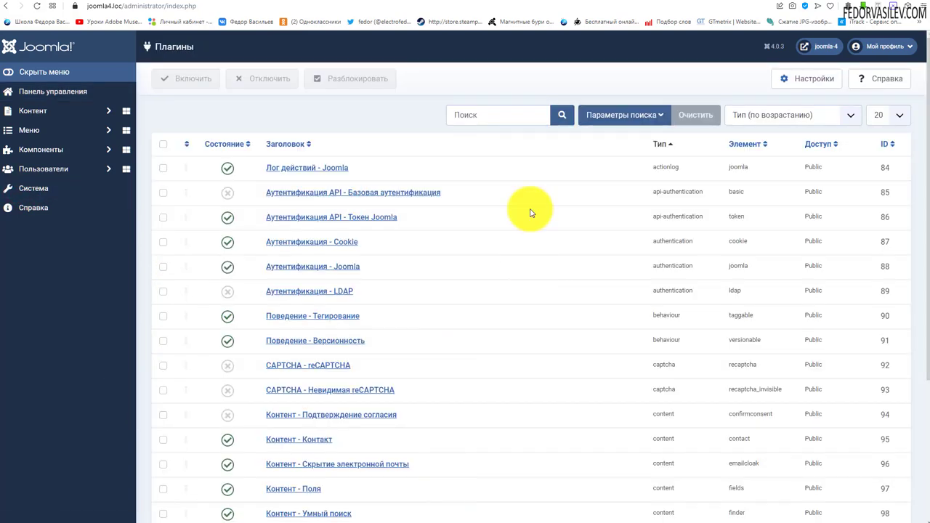
pyautogui.click(603, 122)
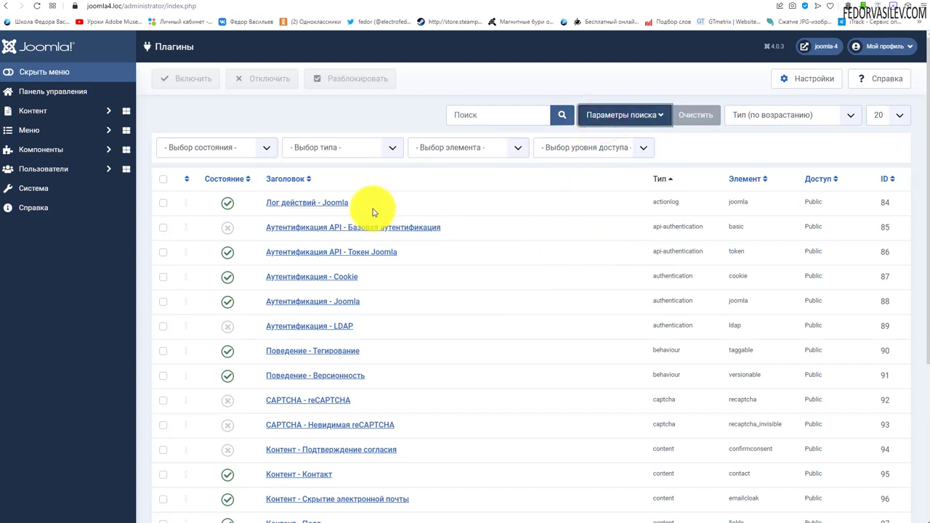
pyautogui.click(354, 149)
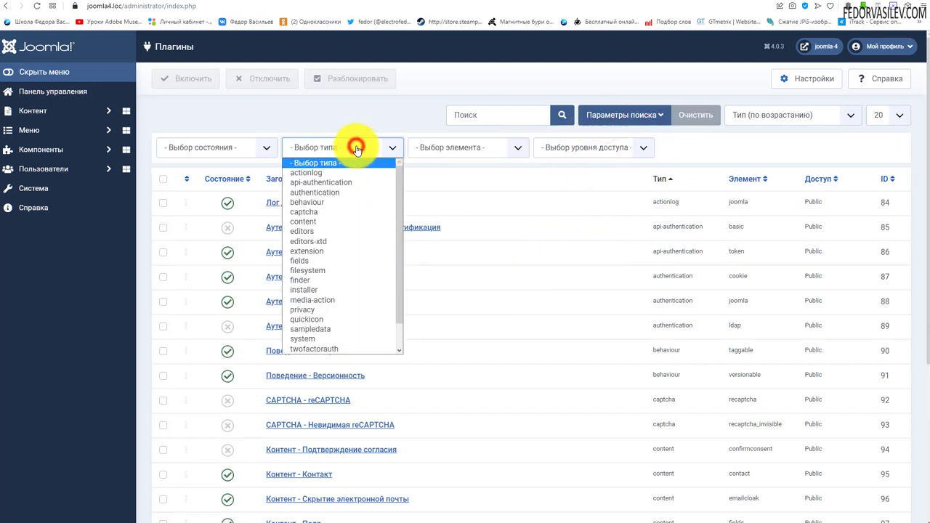
pyautogui.click(301, 212)
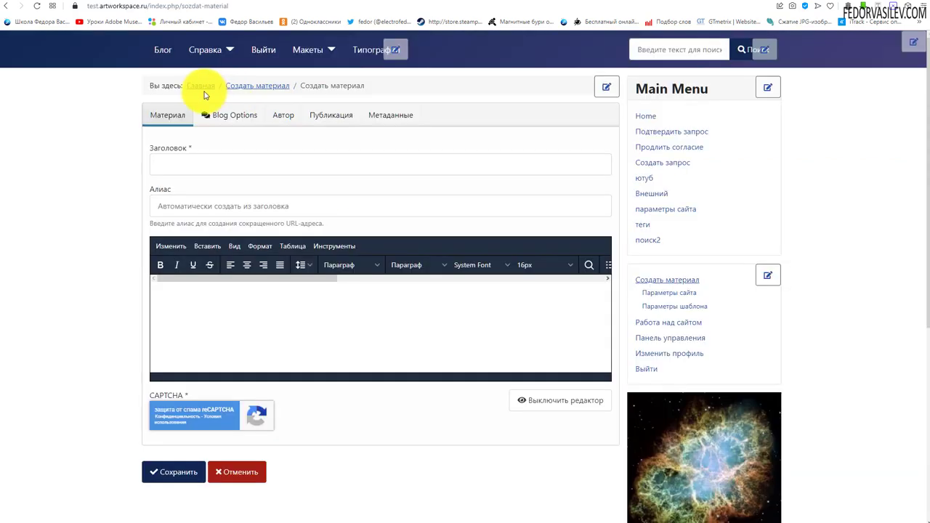
# Step: Examine the reCAPTCHA widget under the text editor on the test site's article creation form
pyautogui.scroll(-2, 203, 284)
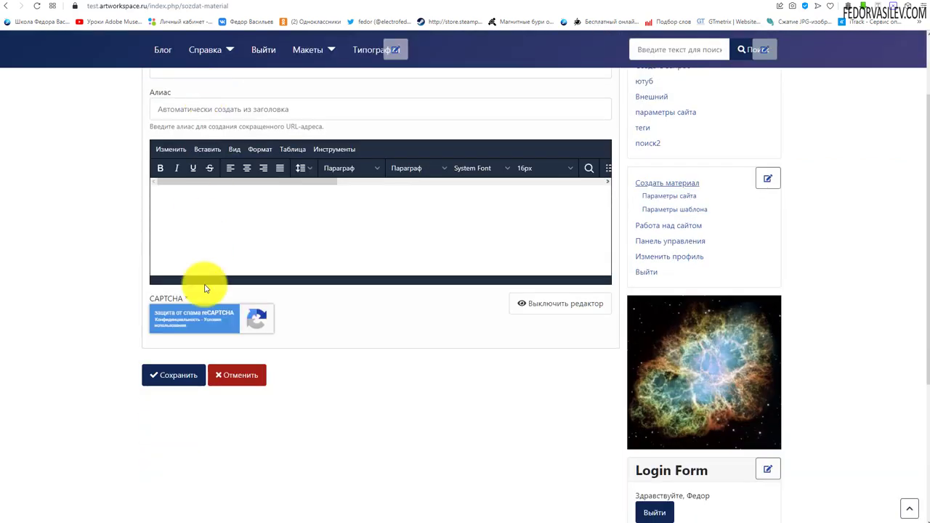
pyautogui.scroll(2, 187, 264)
pyautogui.scroll(-3, 234, 225)
pyautogui.scroll(3, 282, 327)
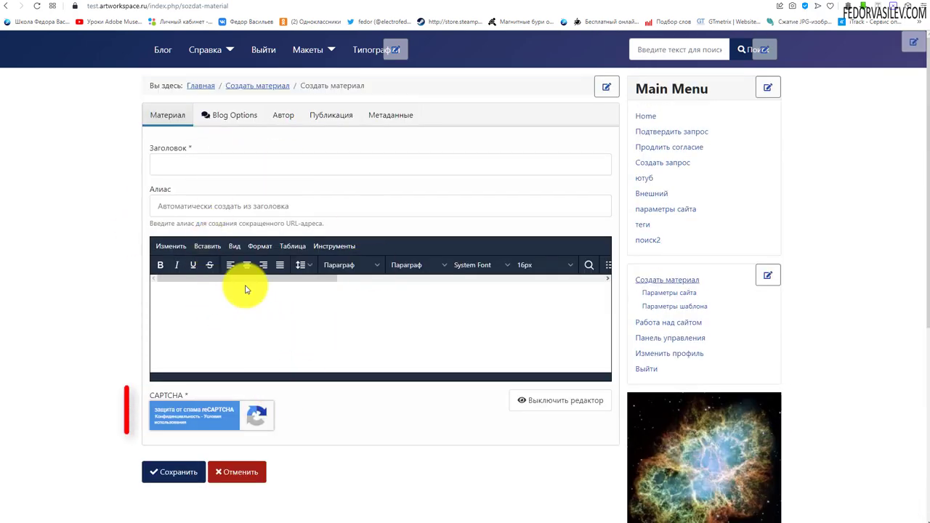
pyautogui.click(333, 331)
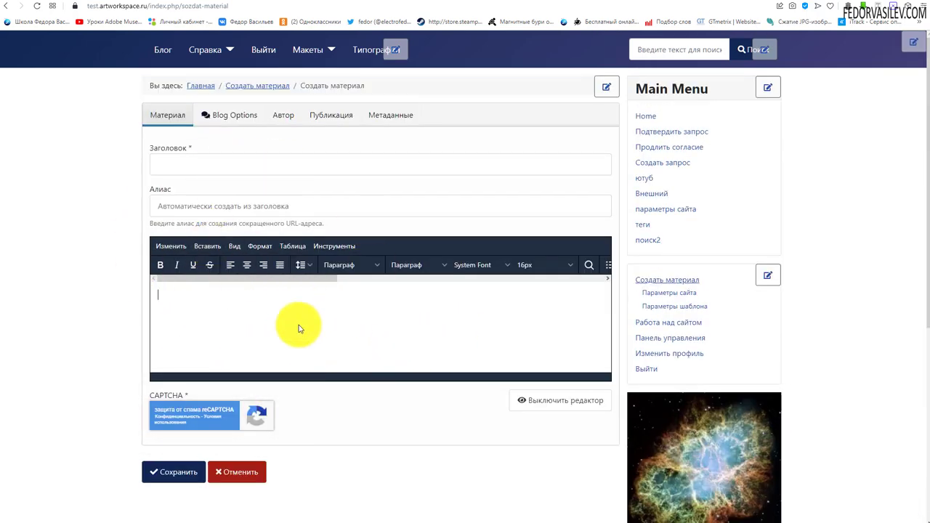
pyautogui.scroll(-2, 305, 199)
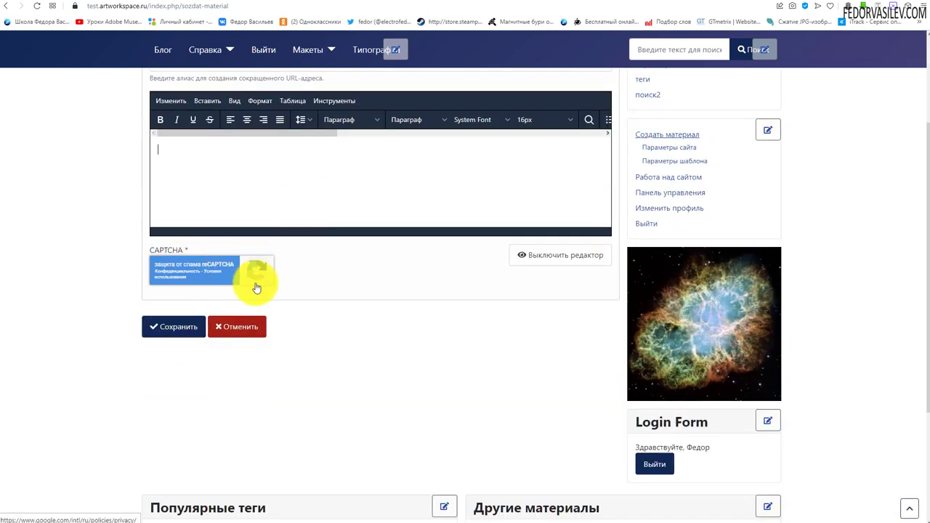
pyautogui.click(256, 271)
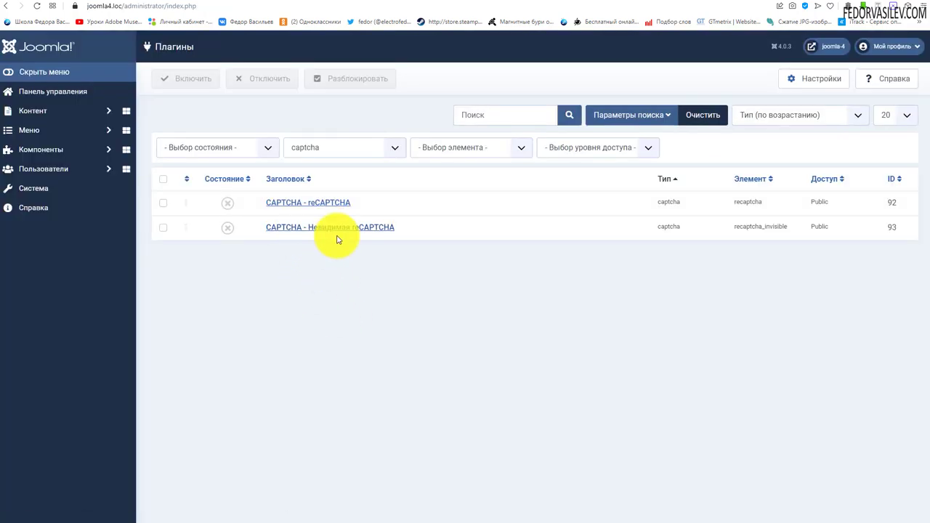
# Step: Open the "CAPTCHA - Невидимая reCAPTCHA" plugin in the Joomla admin and follow its description's link to Google reCAPTCHA
pyautogui.click(343, 234)
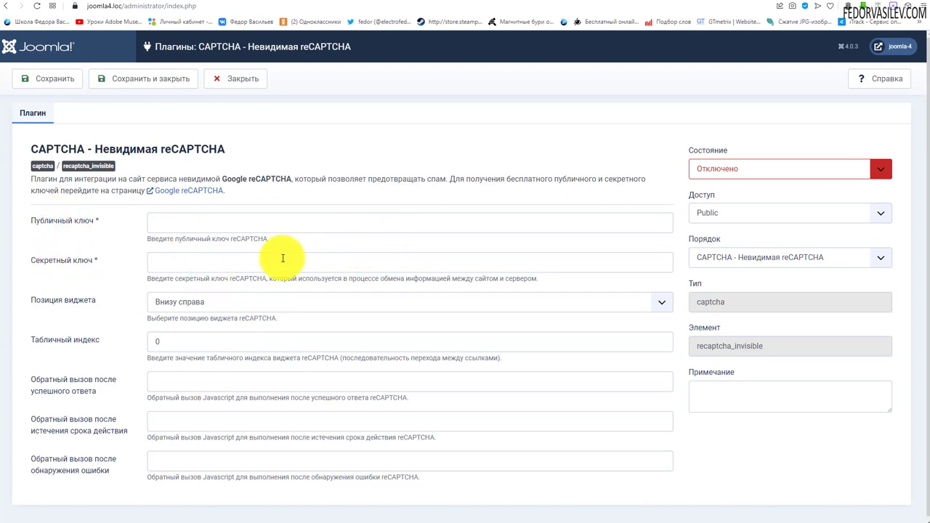
pyautogui.moveTo(233, 188); pyautogui.dragTo(109, 180)
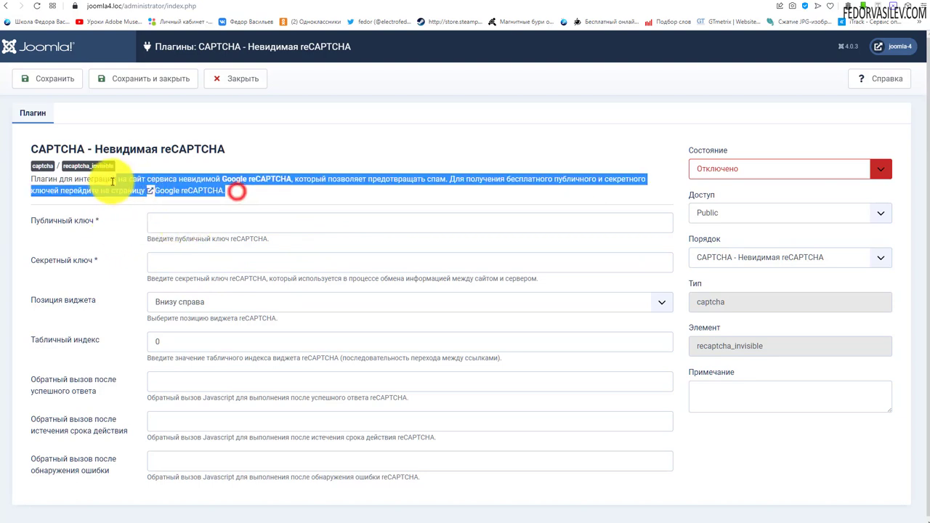
pyautogui.click(233, 212)
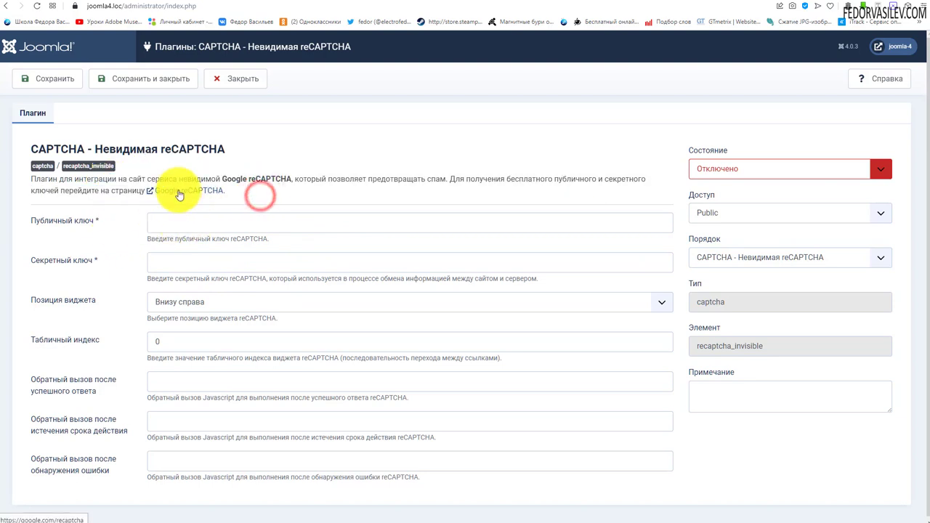
pyautogui.click(178, 191)
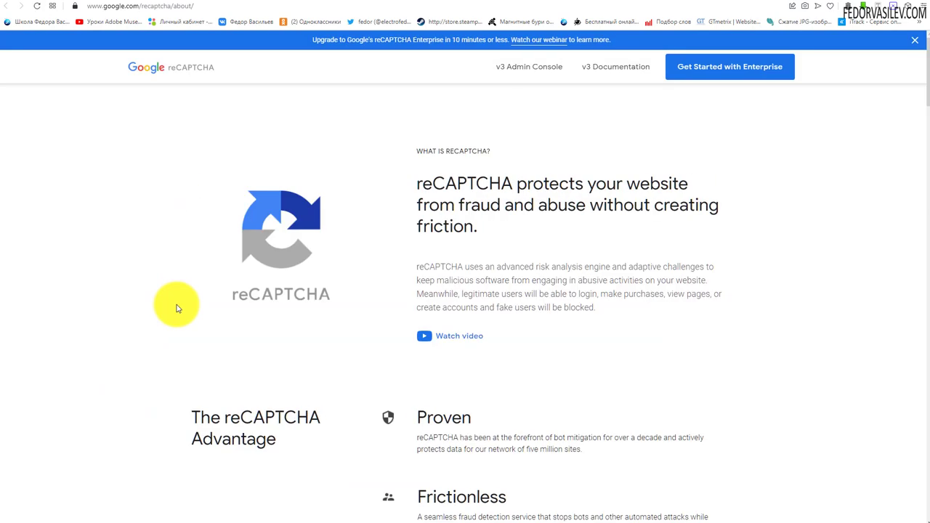
# Step: Dismiss the Enterprise banner, open the v3 Admin Console and start registering a new site
pyautogui.click(915, 40)
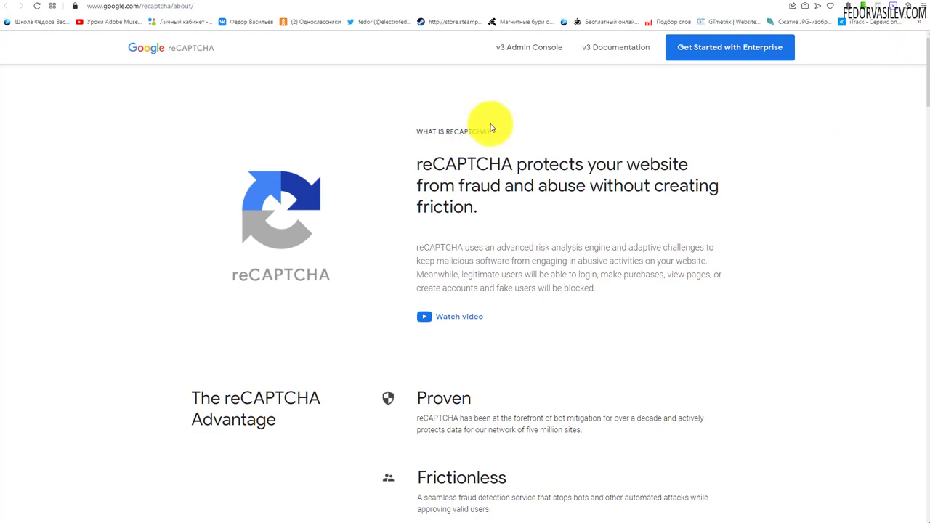
pyautogui.click(536, 46)
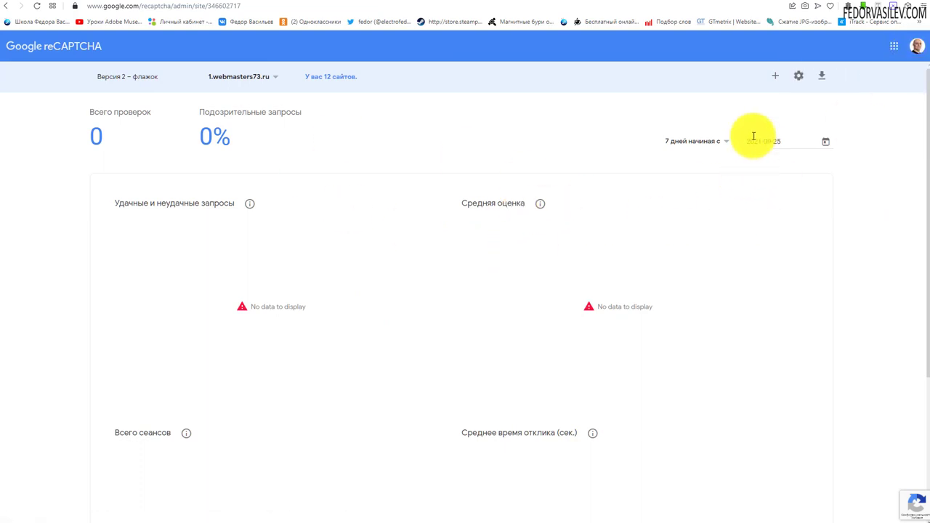
pyautogui.click(778, 79)
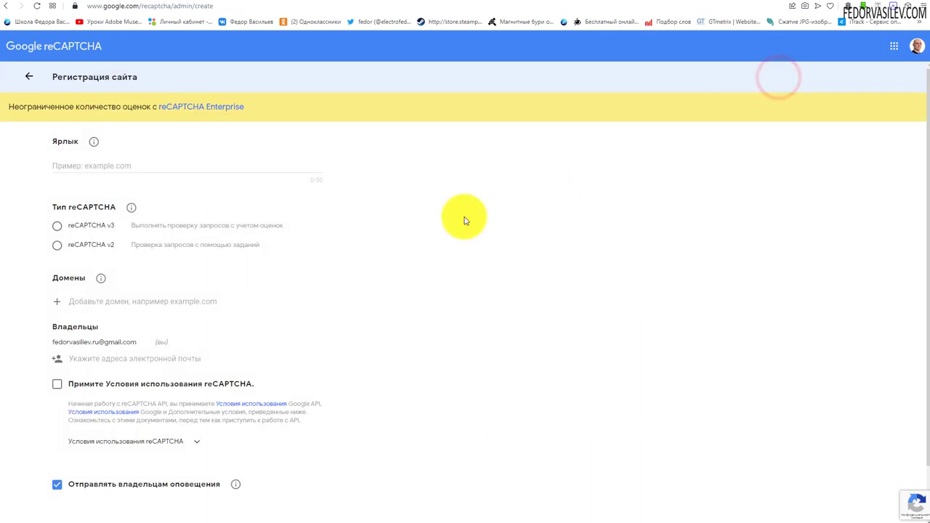
pyautogui.click(83, 169)
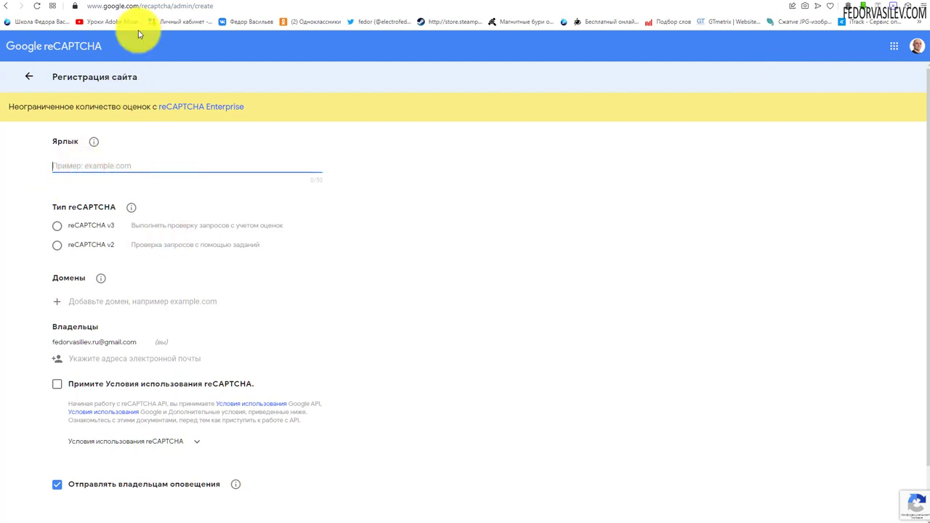
pyautogui.hotkey('ctrl', 'Tab')
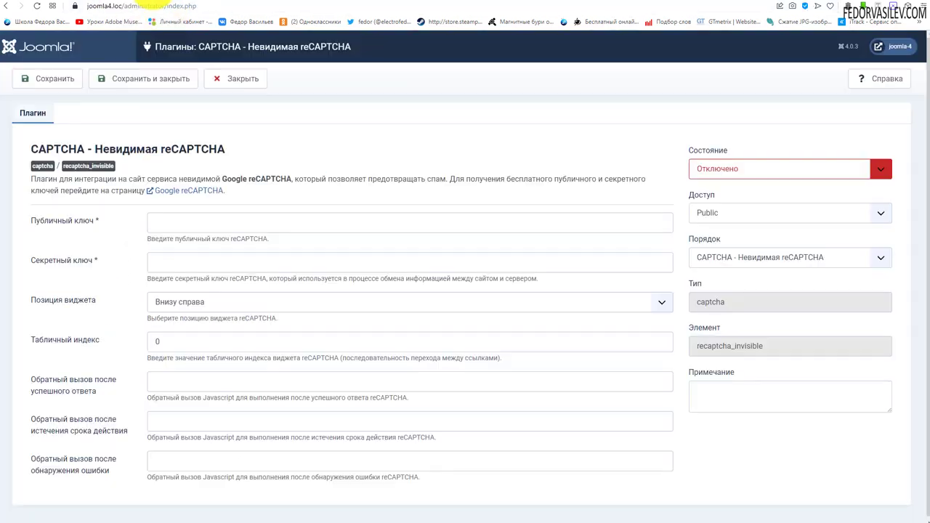
pyautogui.click(107, 5)
pyautogui.click(108, 5)
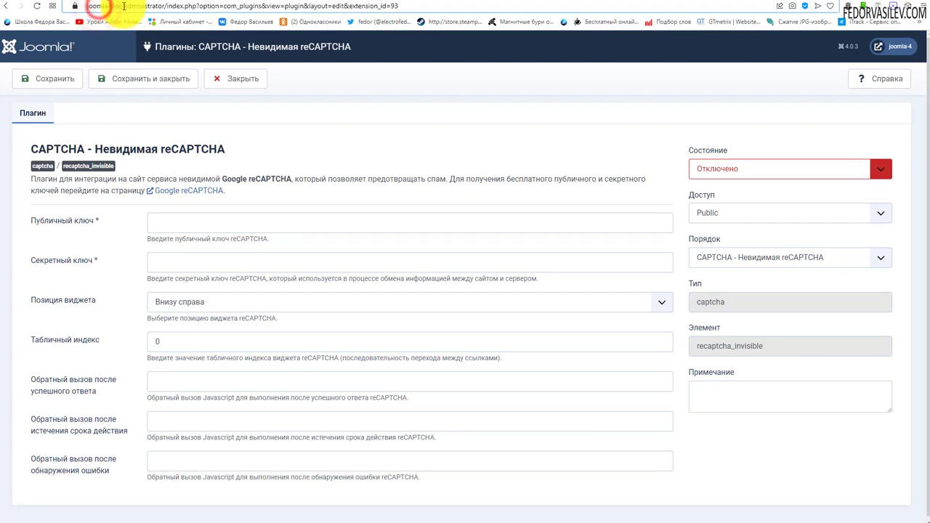
pyautogui.moveTo(121, 6); pyautogui.dragTo(70, 9)
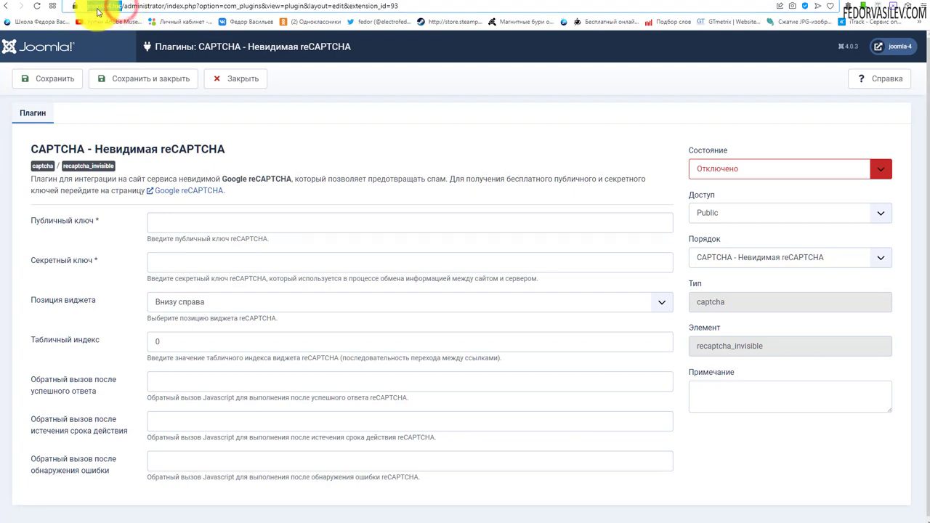
pyautogui.rightClick(98, 12)
pyautogui.click(120, 46)
pyautogui.hotkey('ctrl', 'Tab')
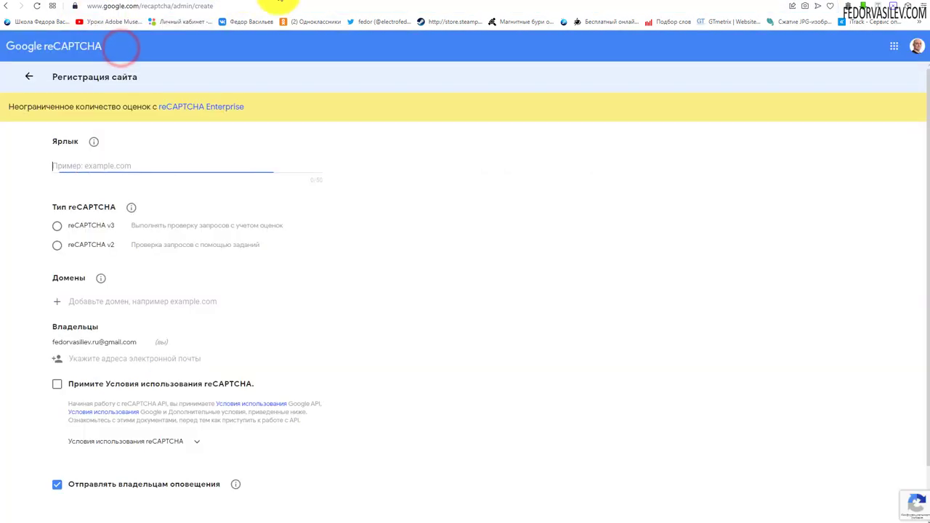
pyautogui.rightClick(73, 166)
pyautogui.click(98, 245)
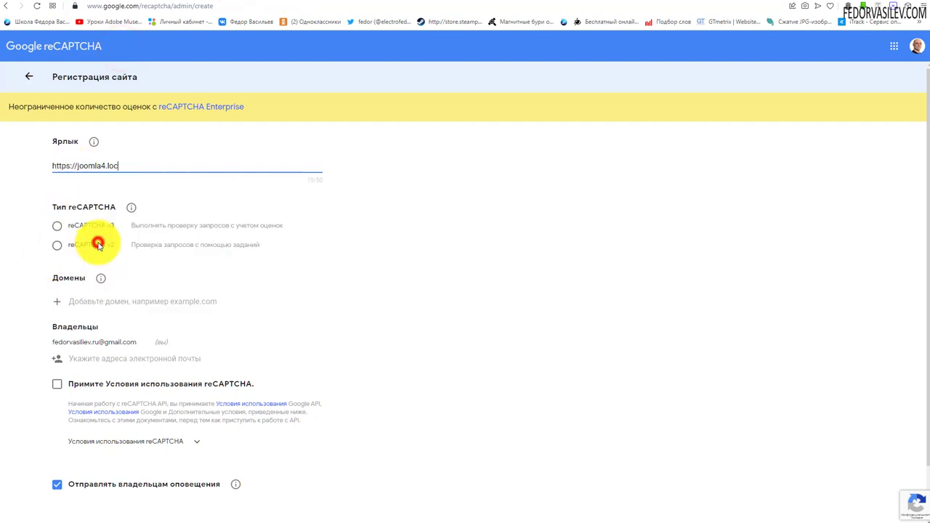
# Step: Shorten the label to Joomla4.loc without the protocol prefix and copy it
pyautogui.moveTo(80, 166); pyautogui.dragTo(26, 170)
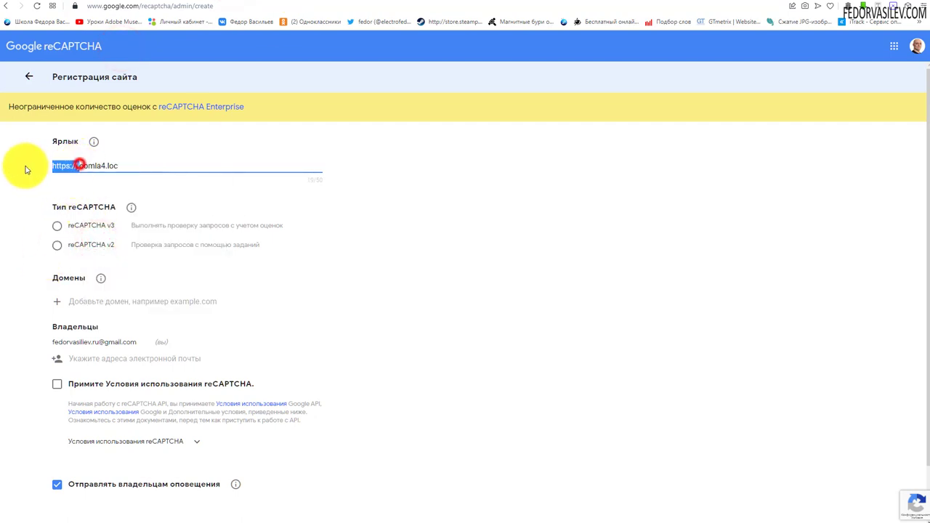
pyautogui.press('BackSpace')
pyautogui.write('J')
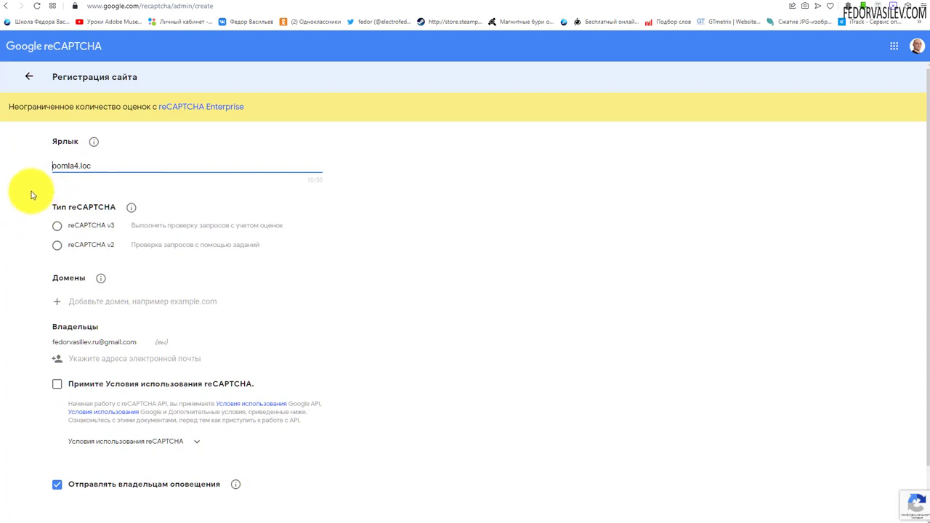
pyautogui.click(27, 201)
pyautogui.moveTo(96, 166); pyautogui.dragTo(9, 167)
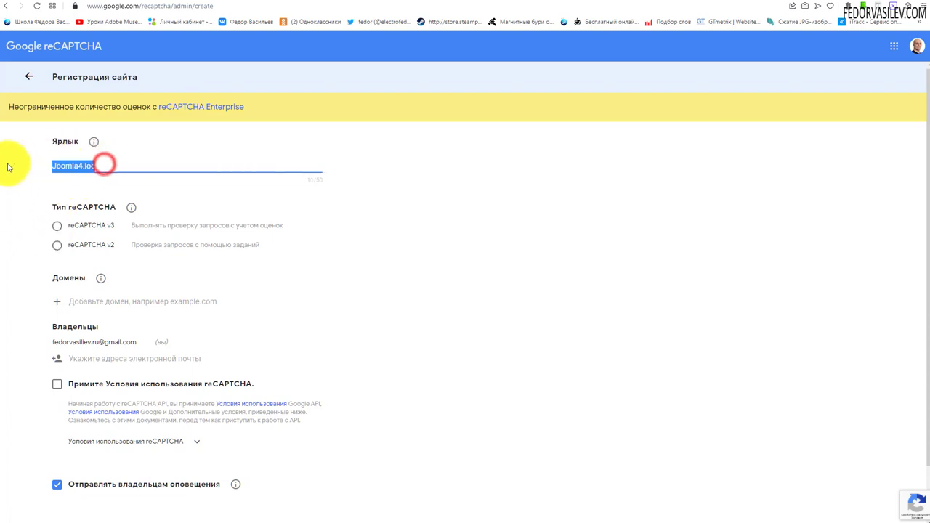
pyautogui.click(638, 319)
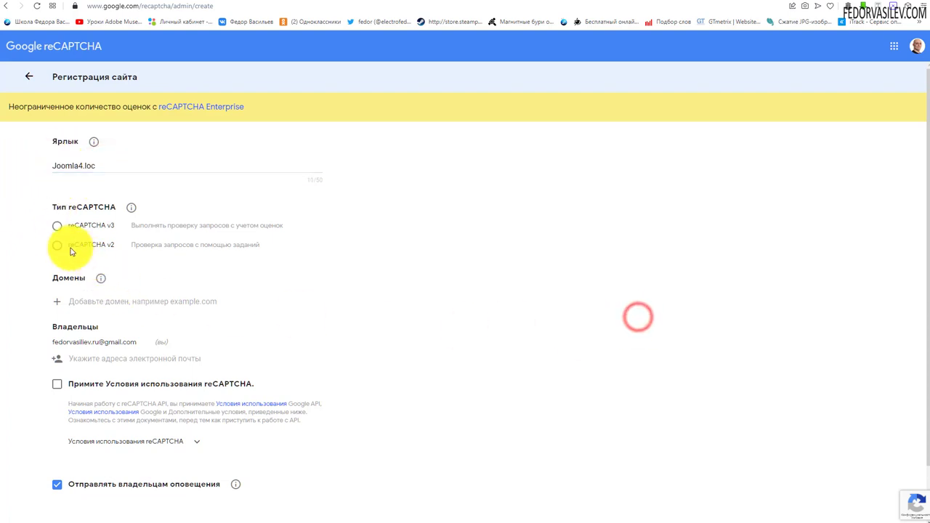
# Step: Select reCAPTCHA v3 as the type and add Joomla4.loc to the site's domains
pyautogui.click(57, 226)
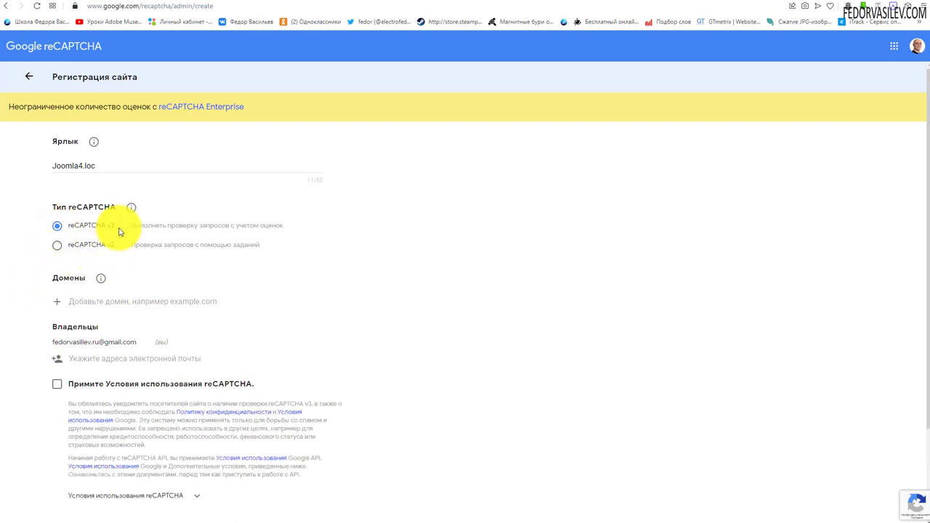
pyautogui.scroll(-2, 319, 241)
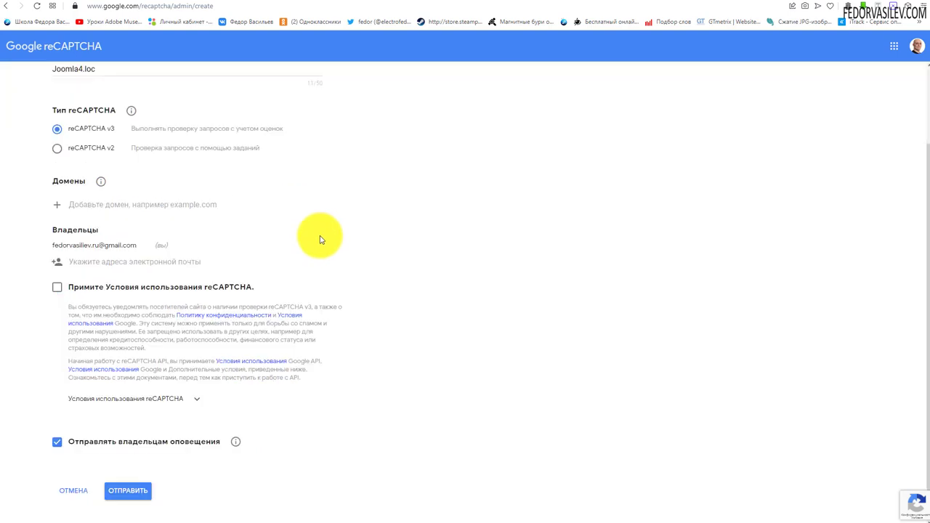
pyautogui.click(87, 205)
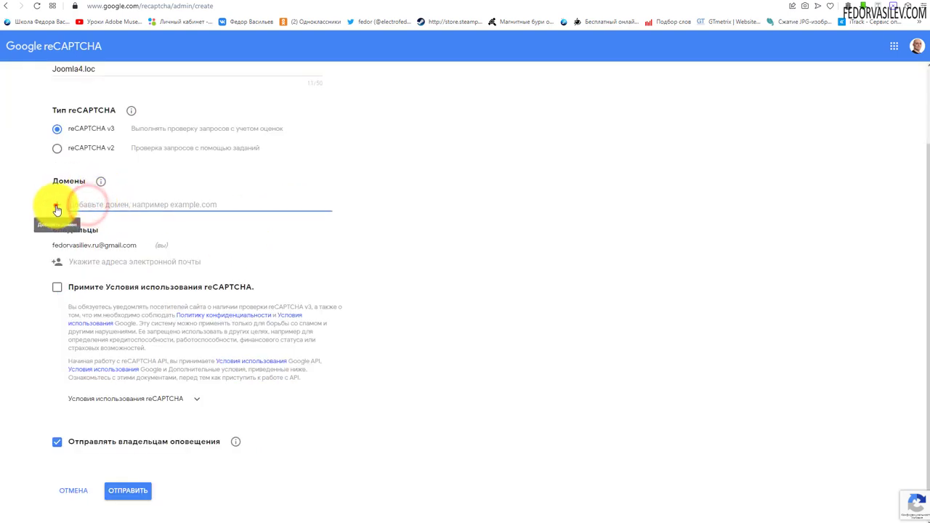
pyautogui.click(57, 207)
pyautogui.click(88, 204)
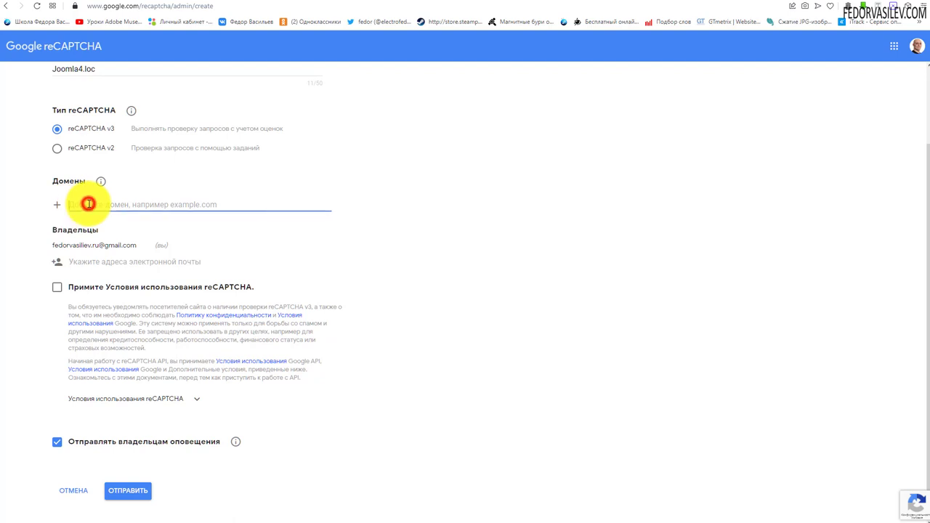
pyautogui.hotkey('ctrl', 'v')
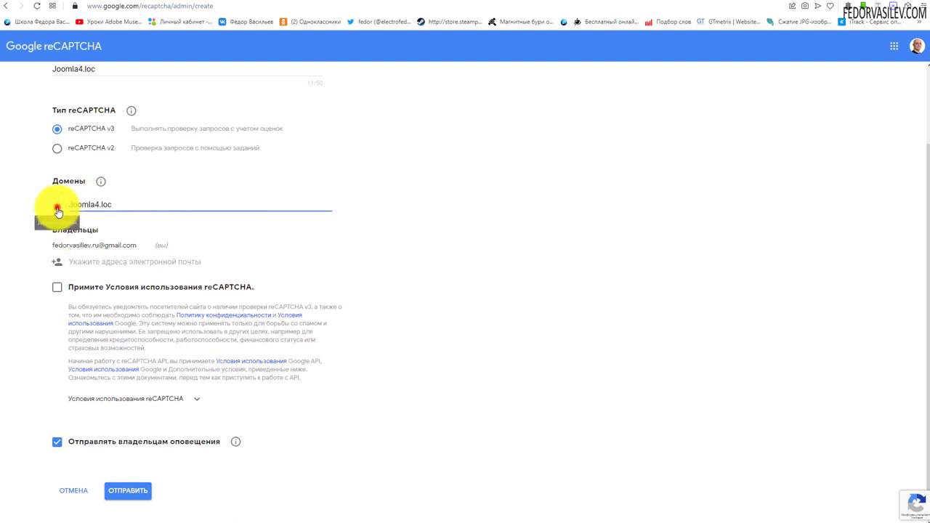
pyautogui.click(58, 209)
pyautogui.click(90, 224)
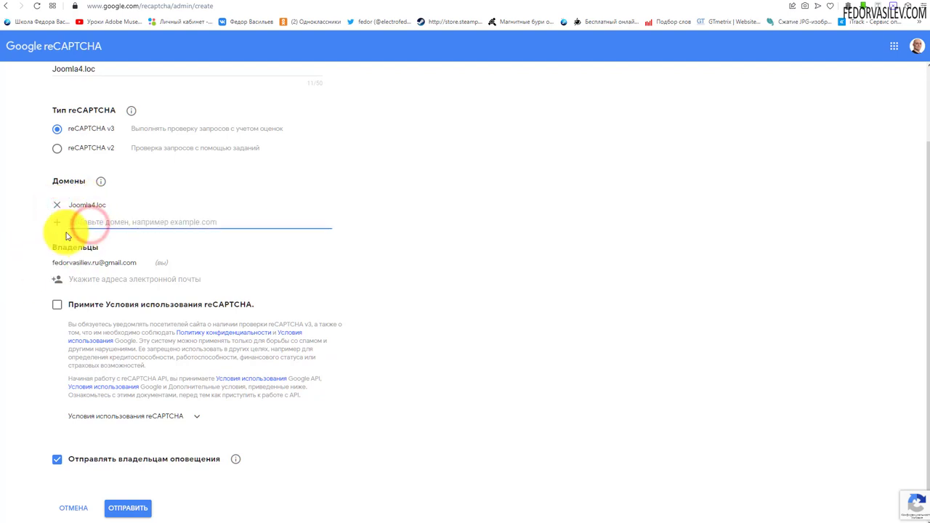
pyautogui.scroll(2, 109, 232)
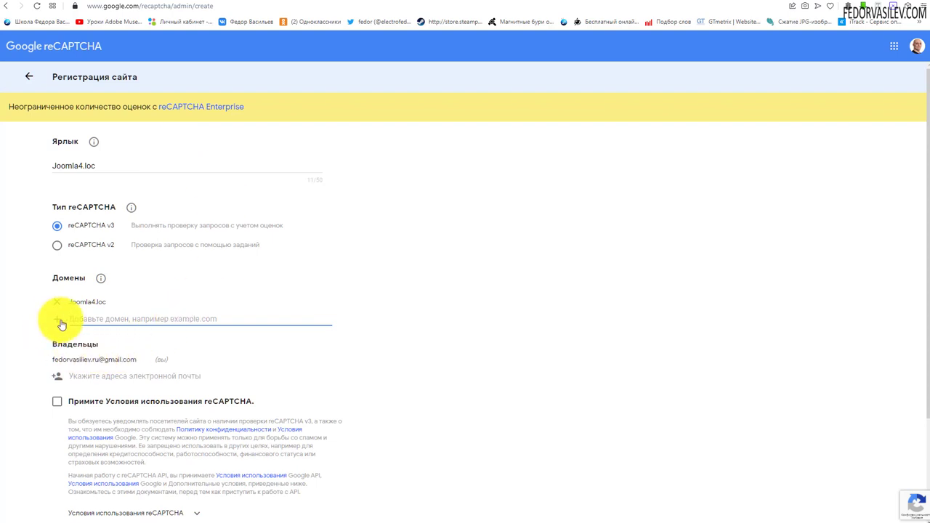
pyautogui.scroll(-3, 46, 329)
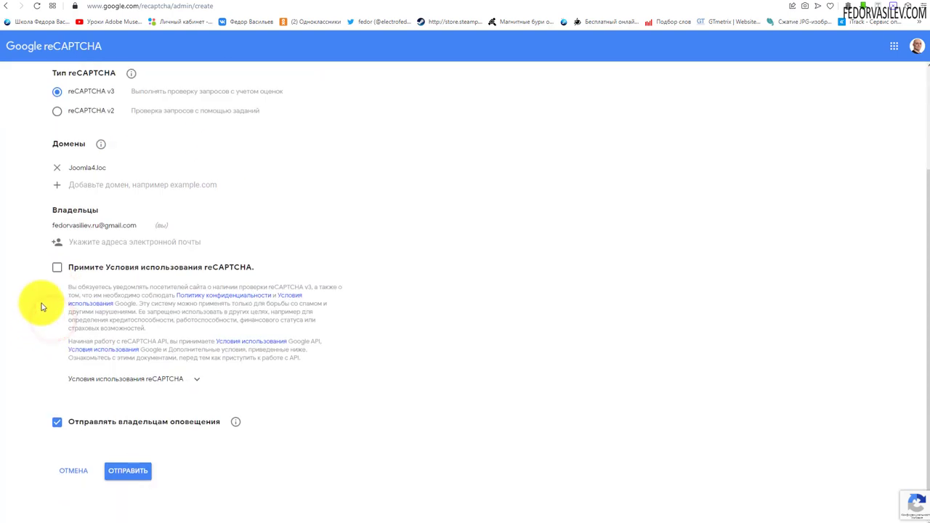
# Step: Accept the reCAPTCHA terms of use, turn off alerts to owners and submit the site registration
pyautogui.click(117, 167)
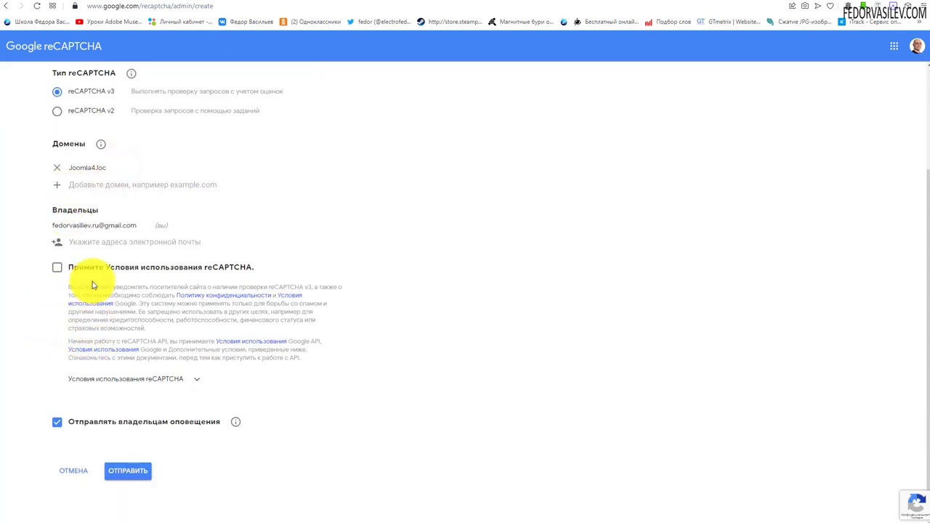
pyautogui.click(57, 268)
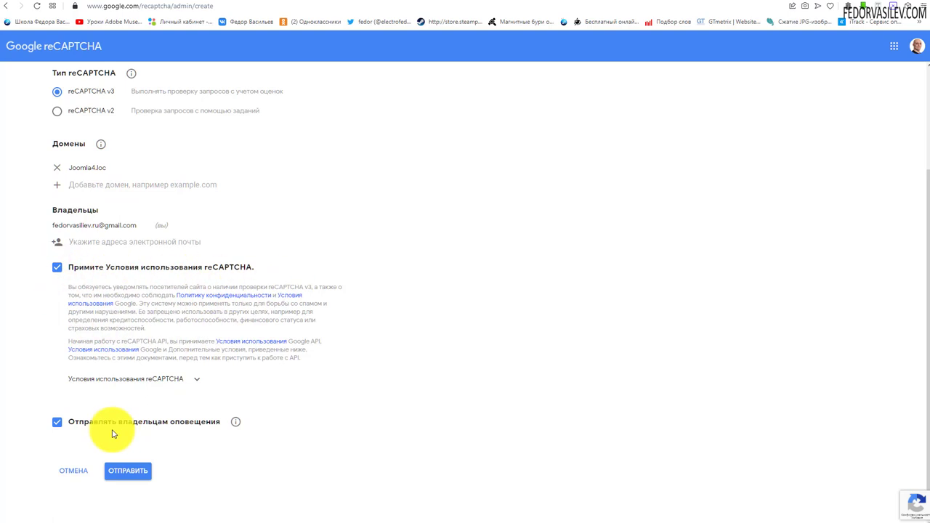
pyautogui.click(58, 423)
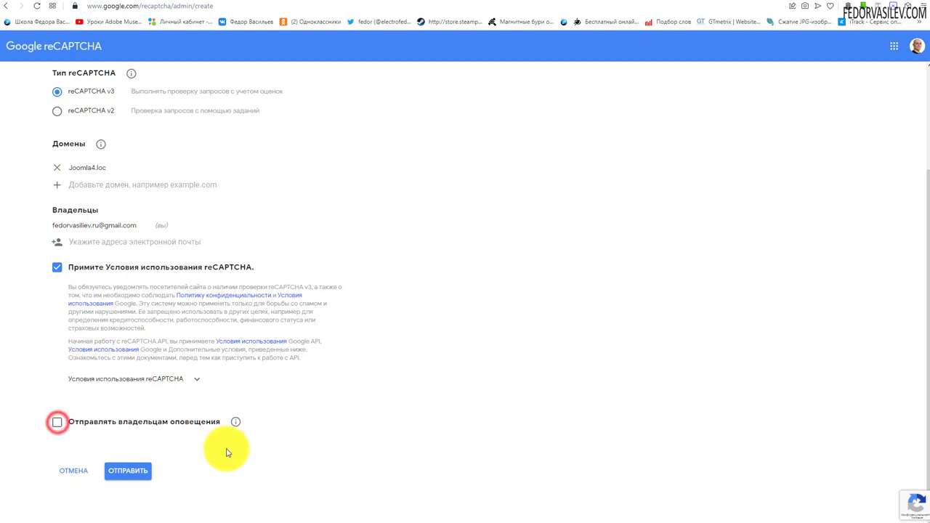
pyautogui.click(128, 472)
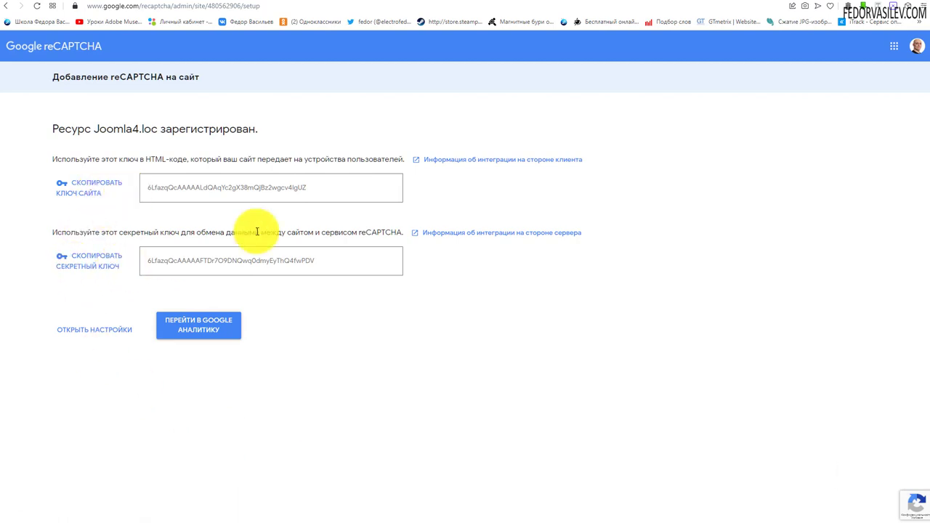
# Step: Copy the site key from the Google reCAPTCHA page and paste it as the public key of Joomla's Invisible reCAPTCHA plugin
pyautogui.click(263, 187)
pyautogui.moveTo(330, 188); pyautogui.dragTo(166, 181)
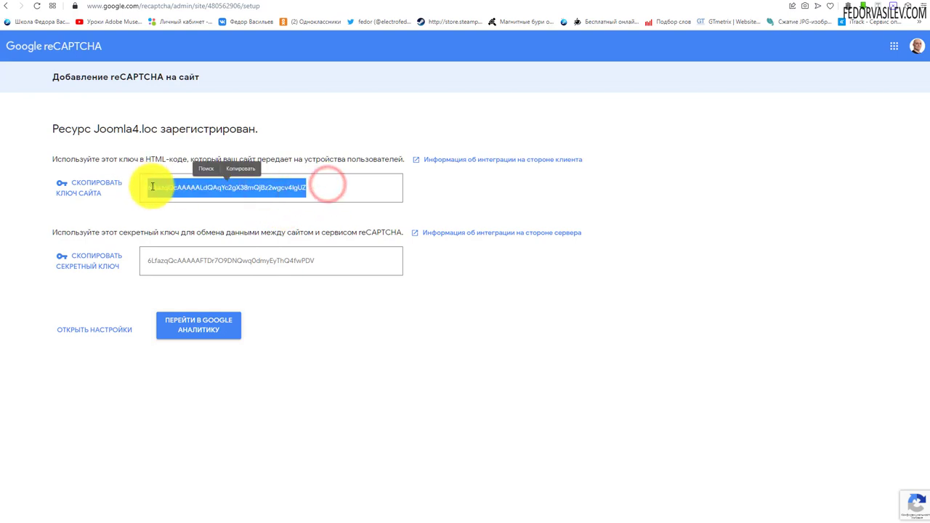
pyautogui.hotkey('ctrl', 'Tab')
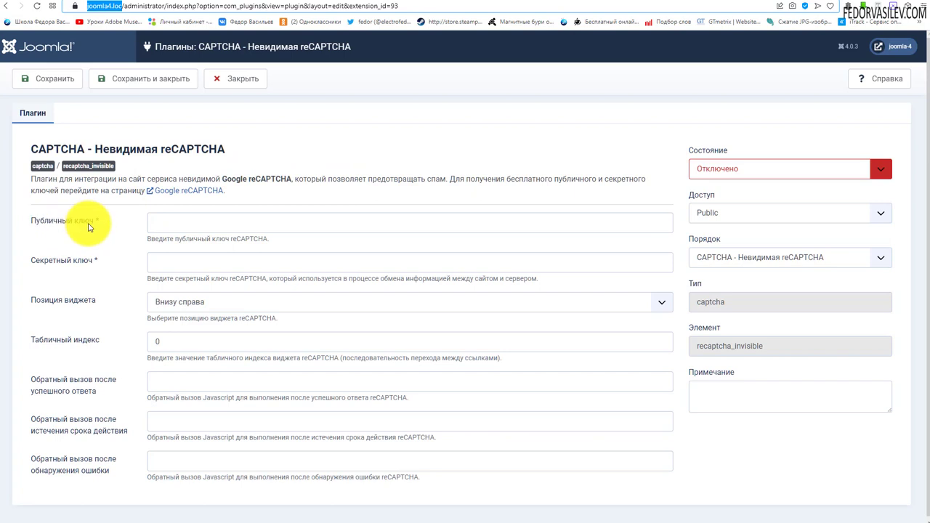
pyautogui.click(177, 223)
pyautogui.rightClick(175, 228)
pyautogui.click(213, 313)
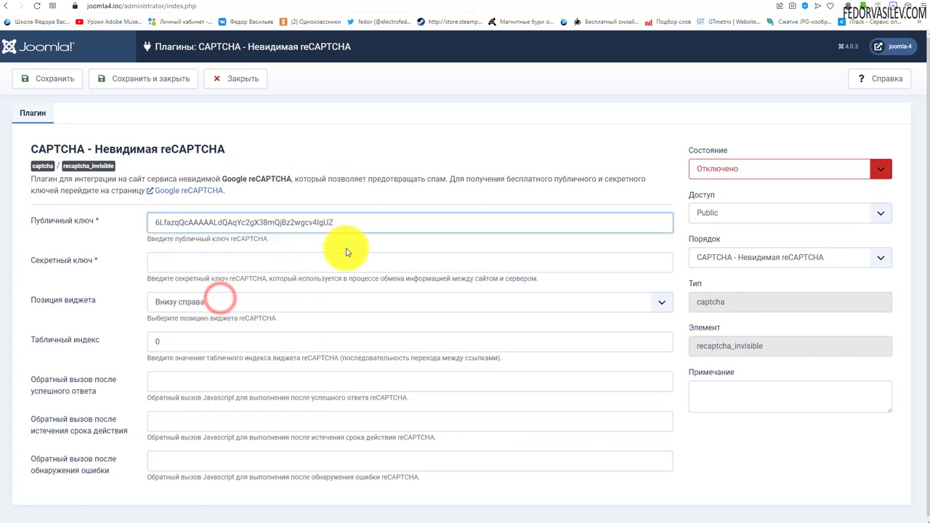
pyautogui.moveTo(357, 222); pyautogui.dragTo(162, 52)
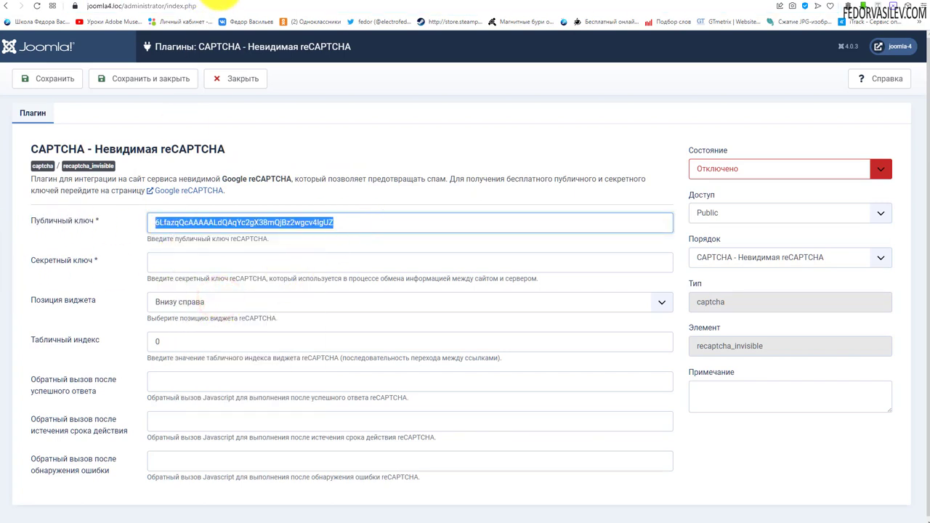
# Step: Copy the secret key from the Google reCAPTCHA page and paste it as the secret key of the Joomla plugin
pyautogui.hotkey('ctrl', 'Tab')
pyautogui.doubleClick(331, 263)
pyautogui.hotkey('ctrl', 'c')
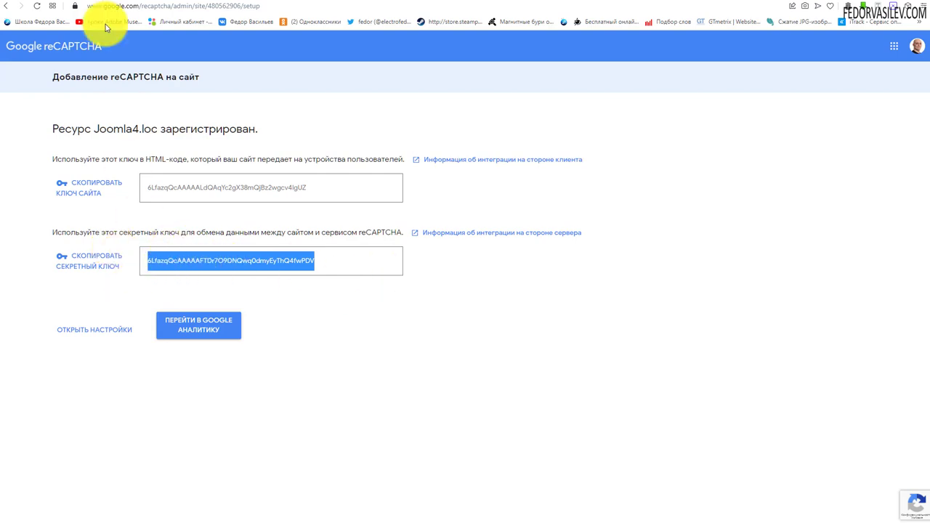
pyautogui.click(145, 2)
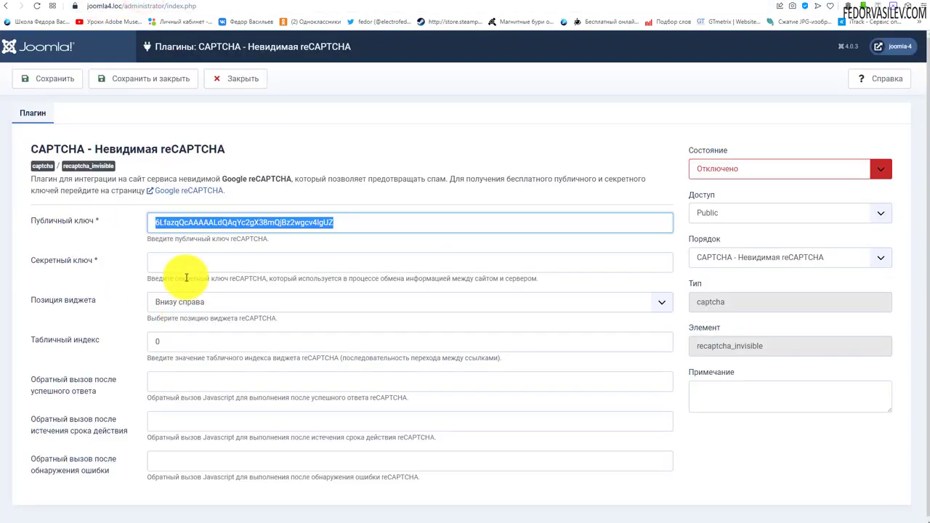
pyautogui.click(172, 261)
pyautogui.rightClick(167, 261)
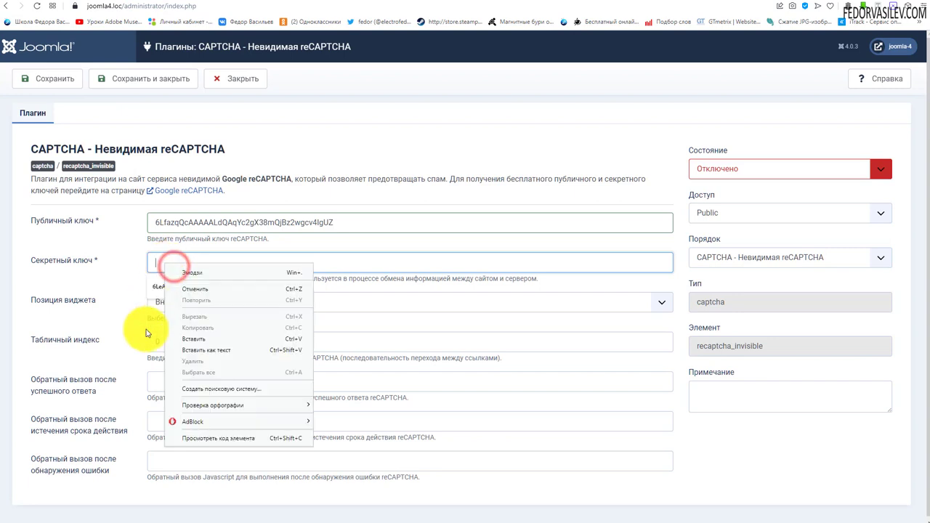
pyautogui.click(207, 334)
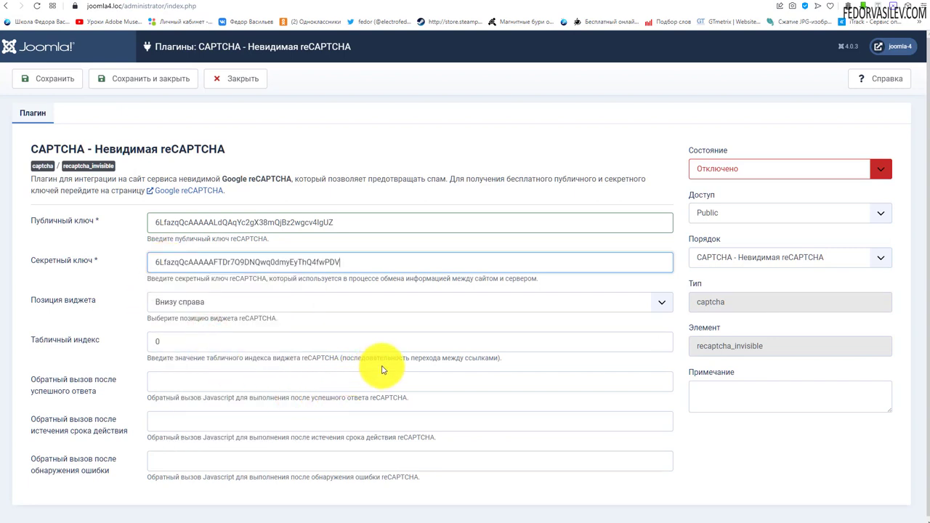
# Step: Set the plugin's state to Включено with the widget position Внизу справа, and save and close it
pyautogui.click(731, 169)
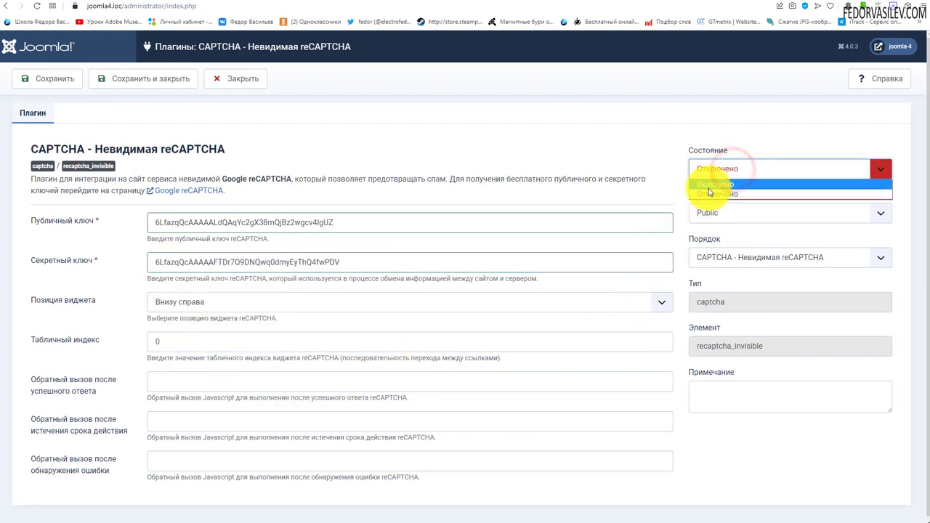
pyautogui.click(711, 185)
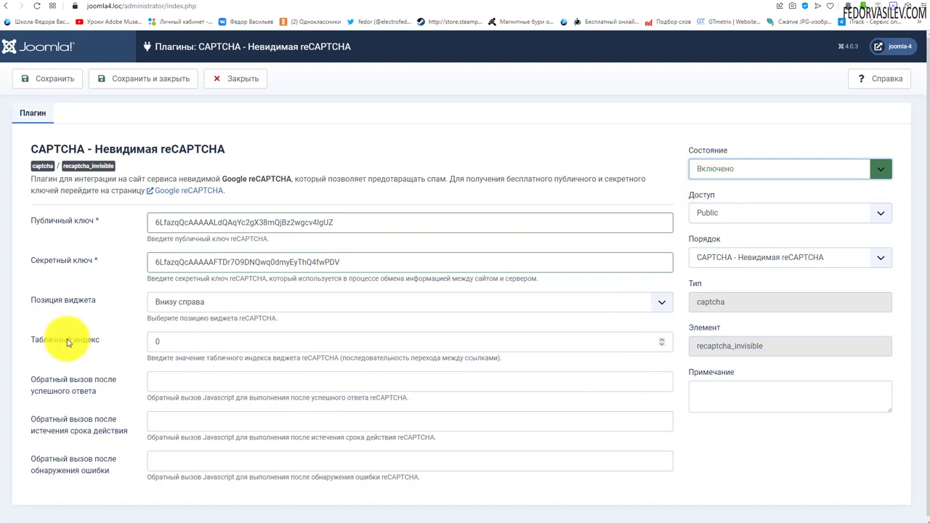
pyautogui.click(184, 304)
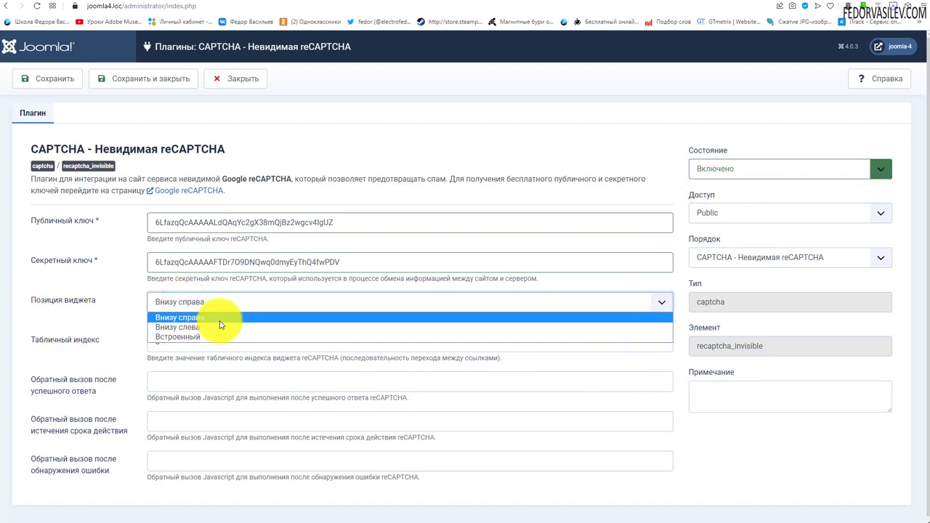
pyautogui.click(209, 318)
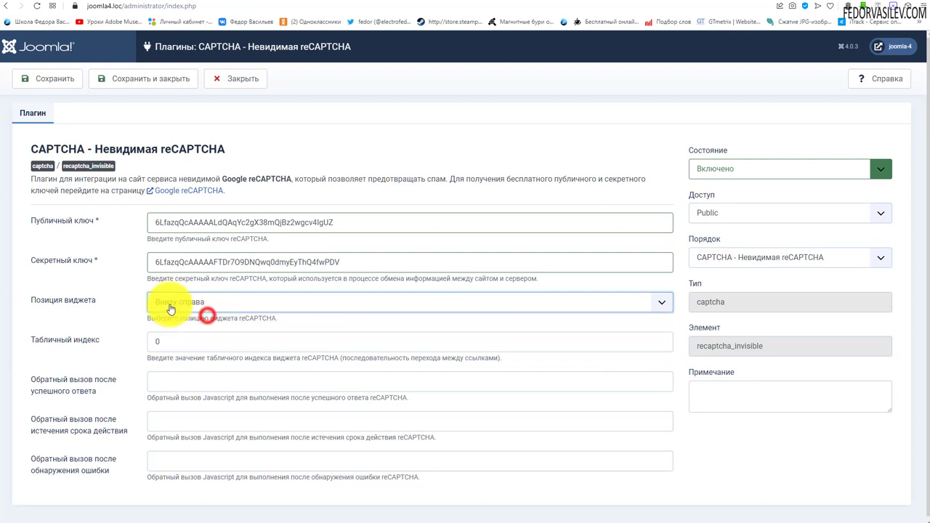
pyautogui.click(40, 77)
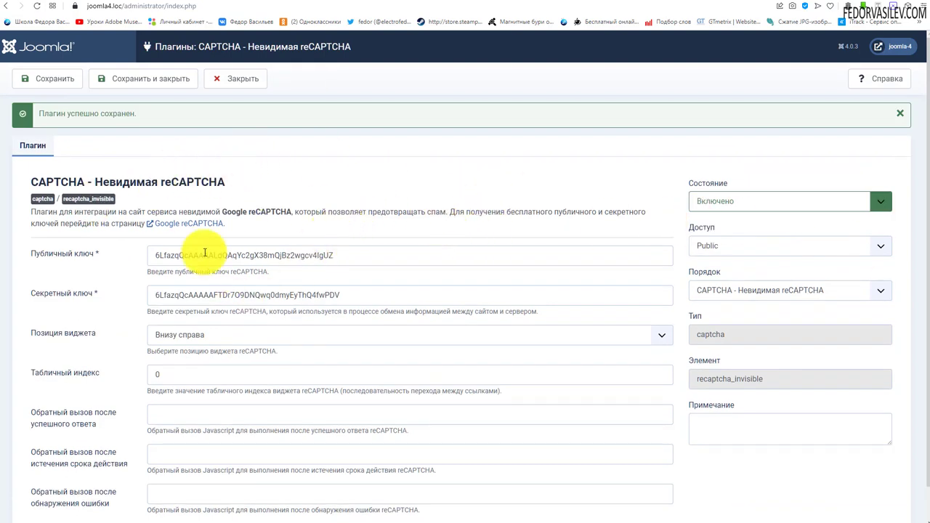
pyautogui.click(145, 77)
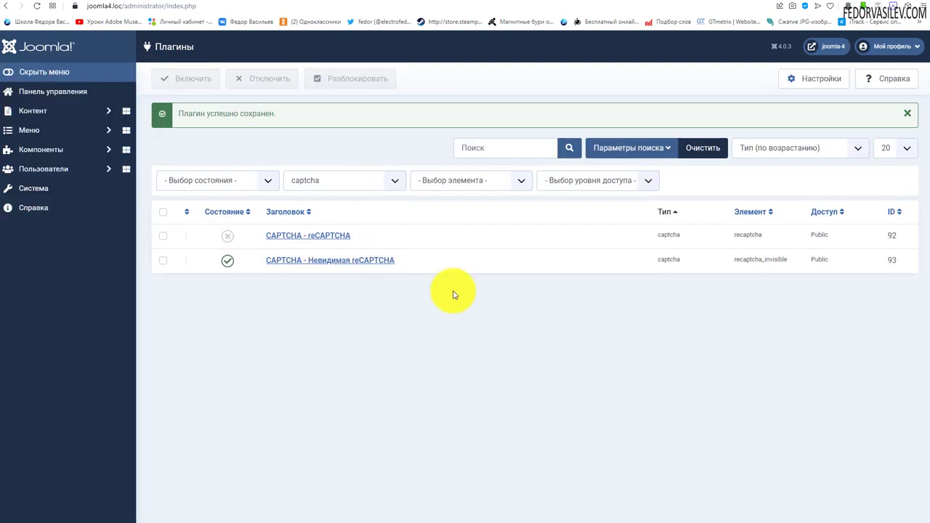
# Step: Set the default CAPTCHA in the site's global configuration to CAPTCHA - Невидимая reCAPTCHA and save
pyautogui.click(53, 93)
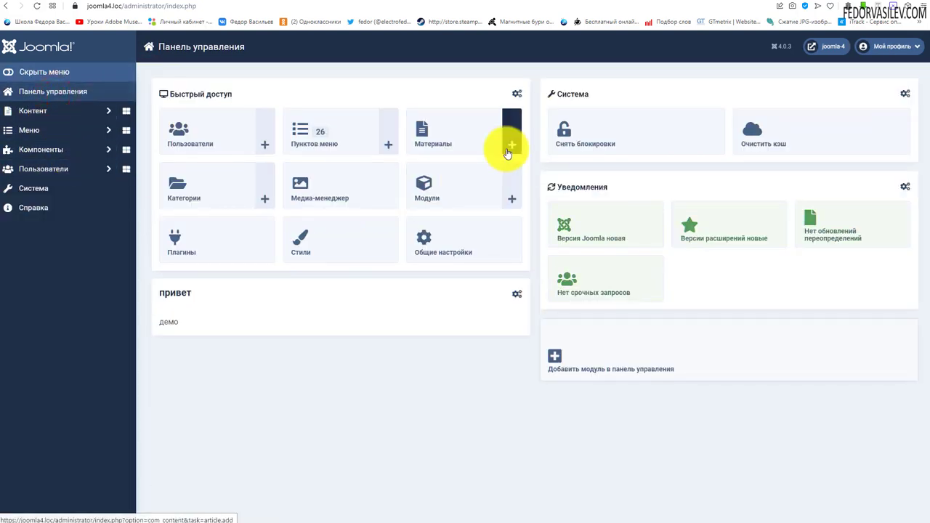
pyautogui.click(447, 242)
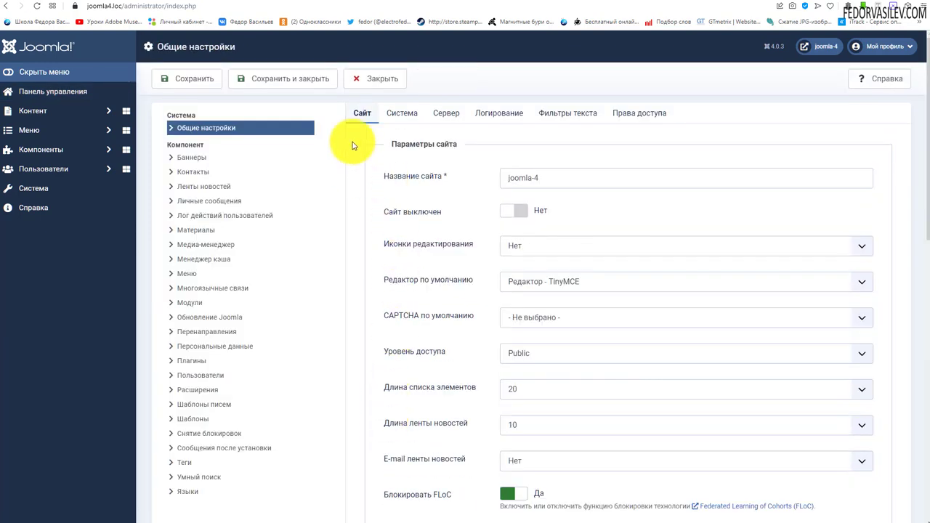
pyautogui.click(362, 114)
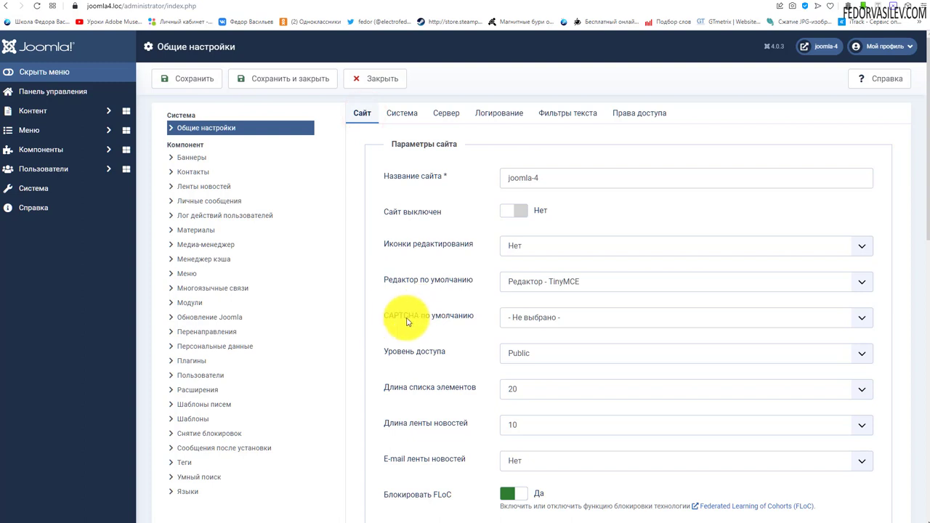
pyautogui.click(543, 318)
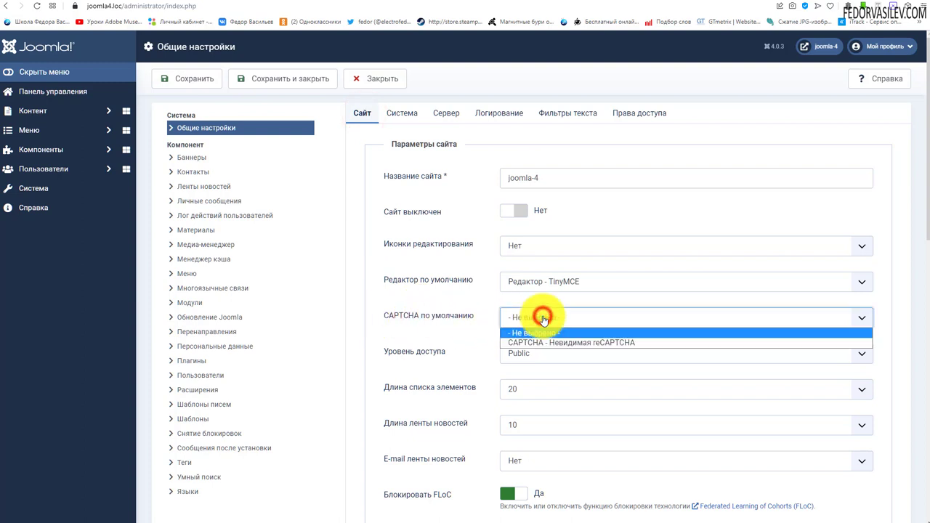
pyautogui.click(571, 345)
pyautogui.click(195, 79)
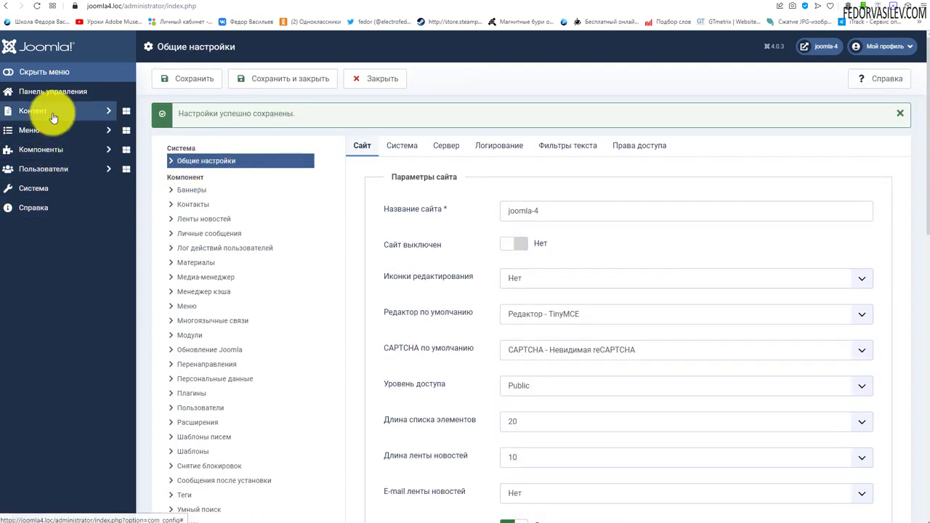
# Step: Open the Contacts component's form settings and set Включить CAPTCHA to По умолчанию (CAPTCHA - Невидимая reCAPTCHA)
pyautogui.click(39, 151)
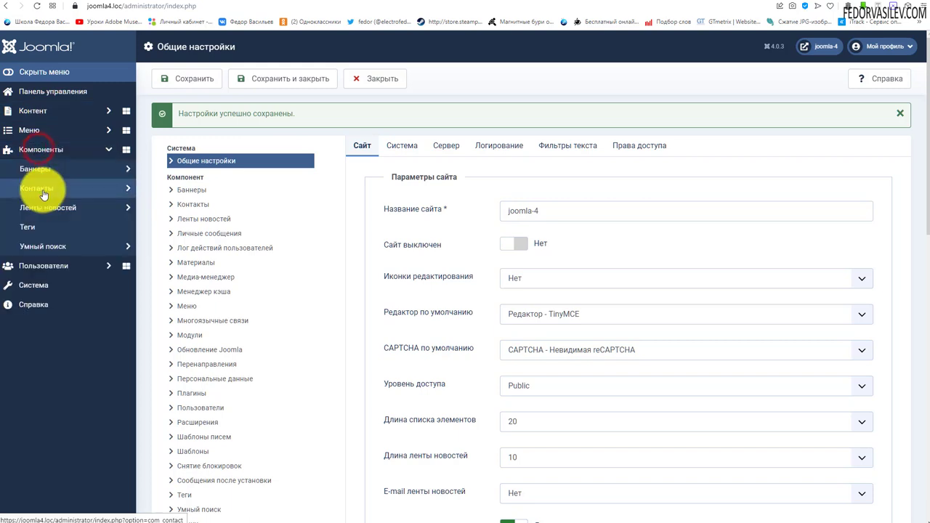
pyautogui.click(40, 188)
pyautogui.click(42, 208)
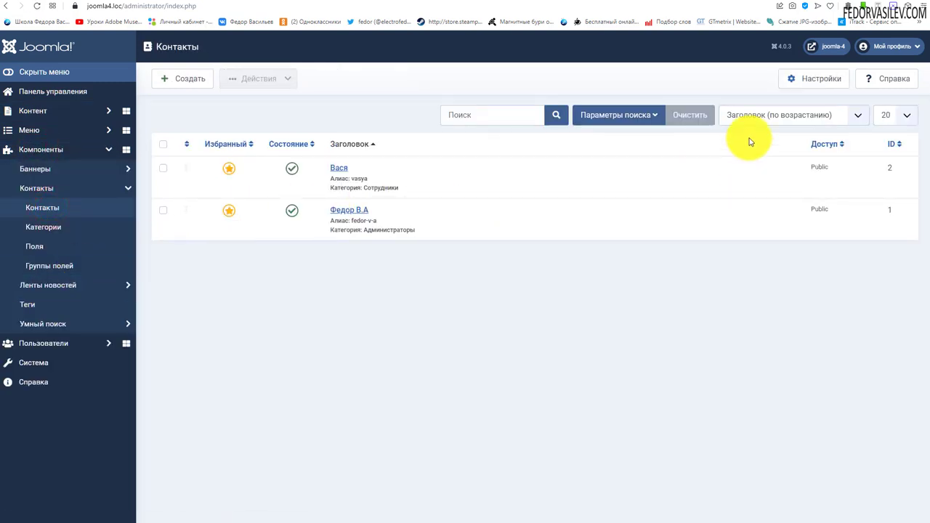
pyautogui.click(814, 79)
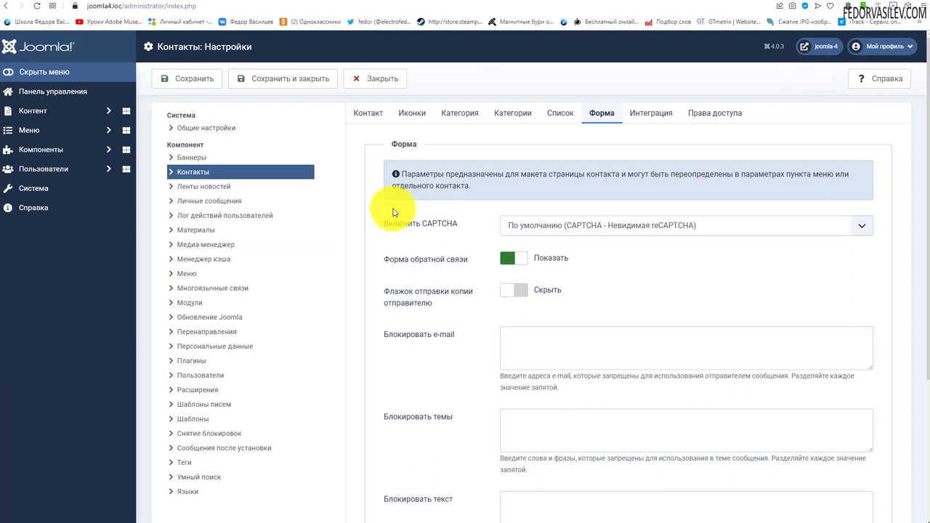
pyautogui.click(602, 121)
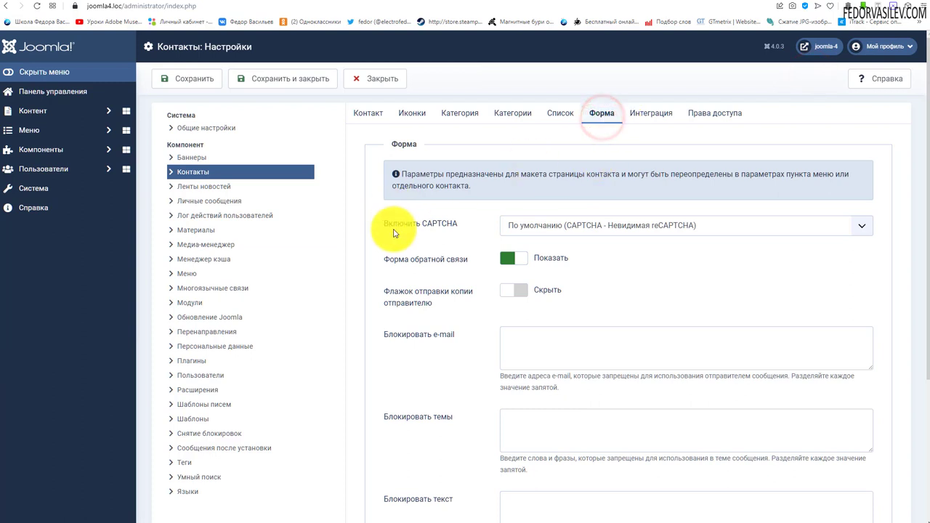
pyautogui.click(523, 230)
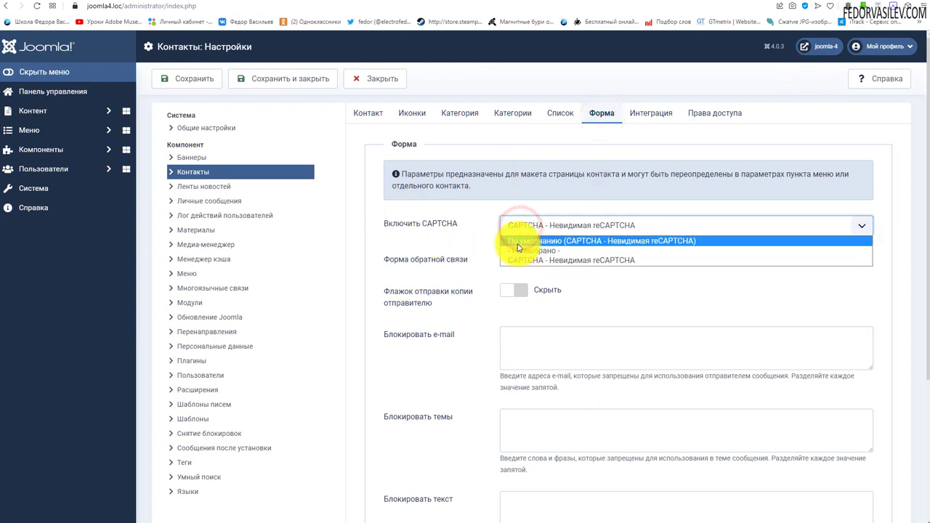
pyautogui.click(531, 240)
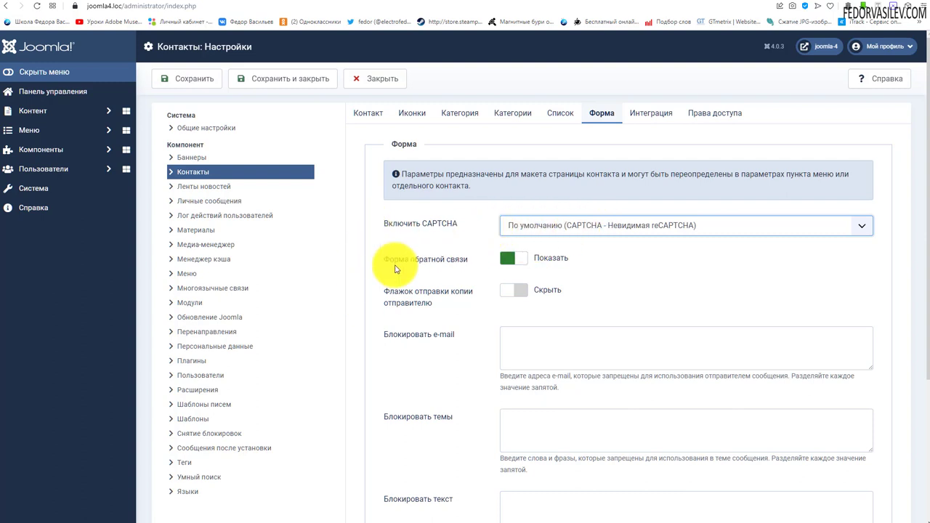
# Step: Try the - Не выбрано - option for the contact form's CAPTCHA
pyautogui.scroll(-3, 426, 254)
pyautogui.scroll(3, 450, 247)
pyautogui.click(529, 225)
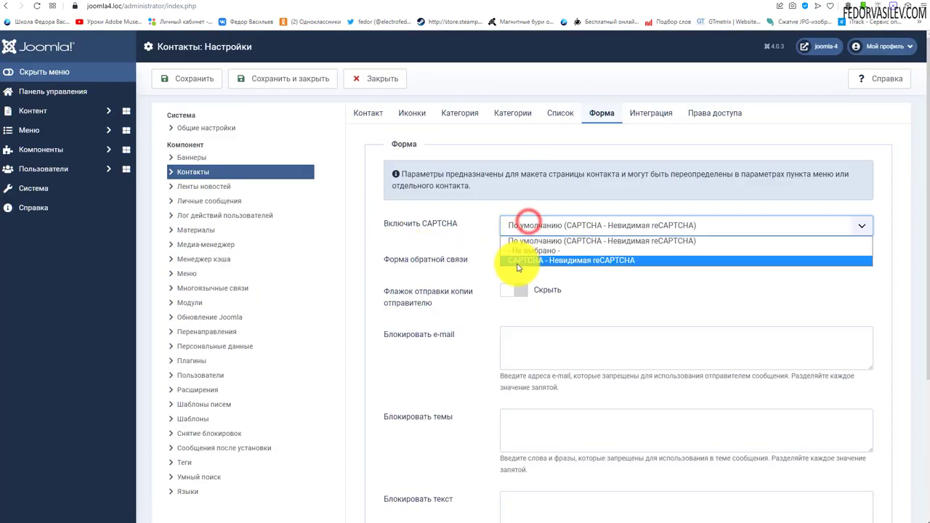
pyautogui.click(534, 252)
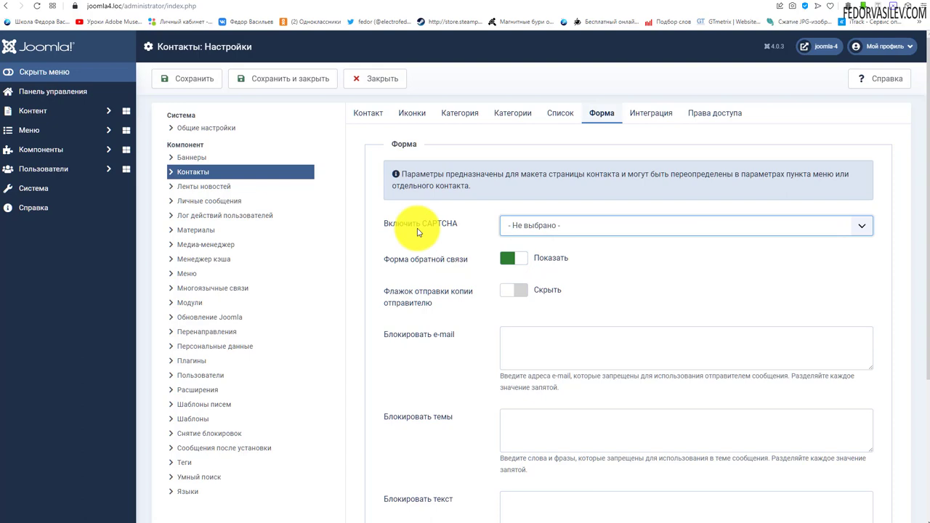
pyautogui.scroll(-3, 418, 232)
pyautogui.scroll(3, 418, 233)
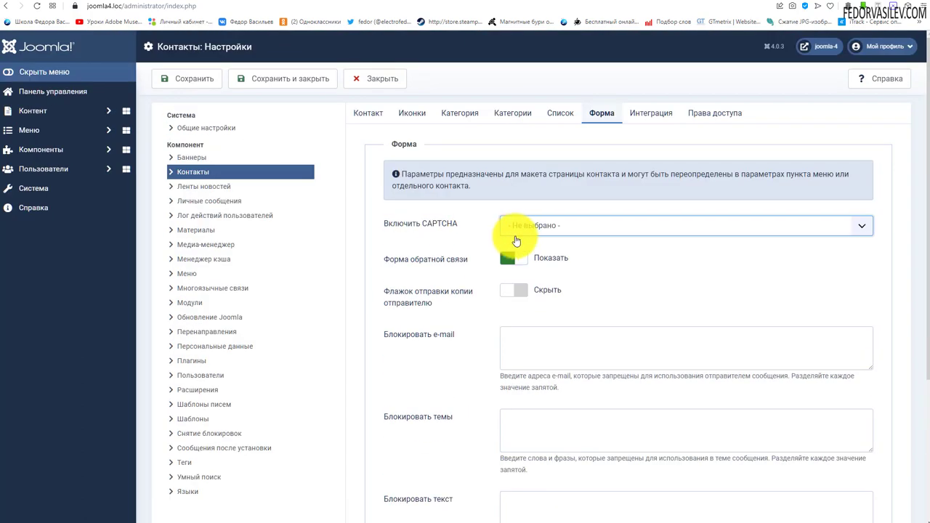
# Step: Return the contact form's CAPTCHA to По умолчанию (CAPTCHA - Невидимая reCAPTCHA) and save and close the Contacts settings
pyautogui.click(541, 225)
pyautogui.click(540, 239)
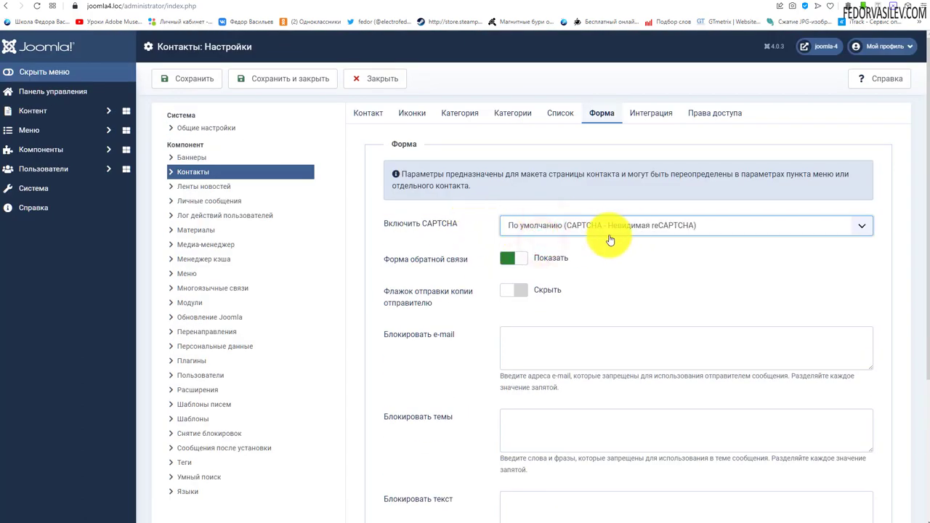
pyautogui.click(252, 78)
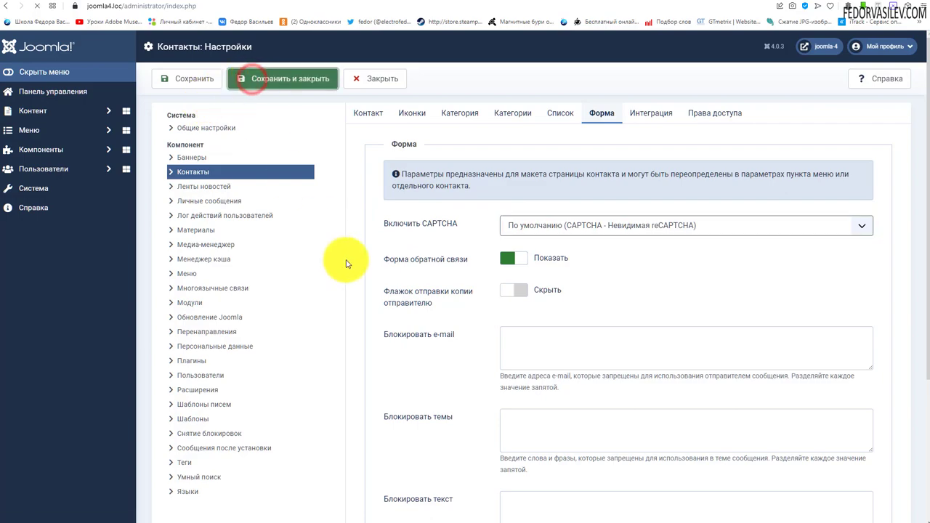
# Step: Look through the site's front page for a form and open the user registration page
pyautogui.click(36, 7)
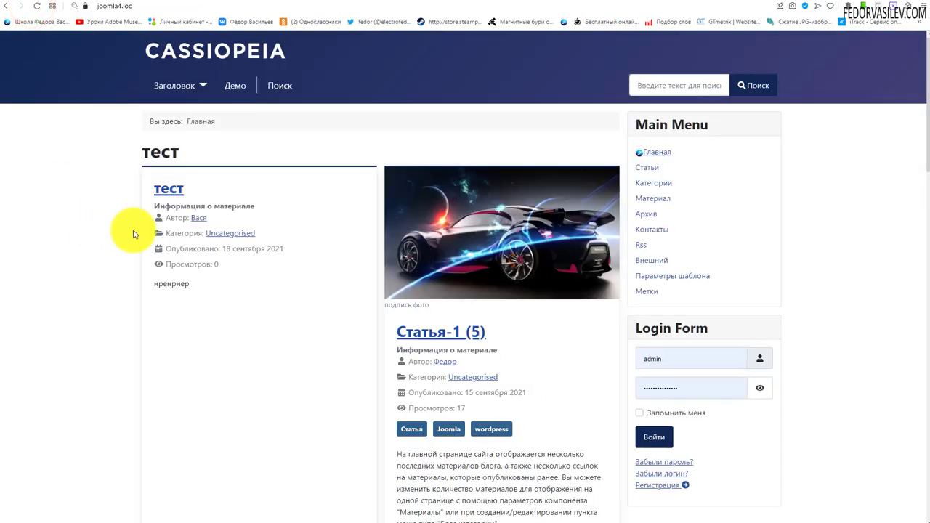
pyautogui.scroll(-15, 297, 255)
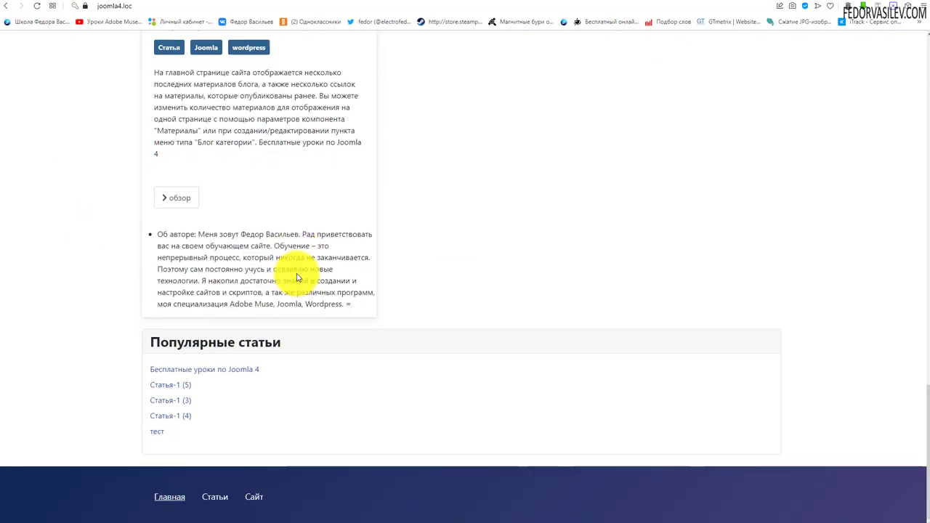
pyautogui.scroll(5, 298, 273)
pyautogui.scroll(10, 298, 273)
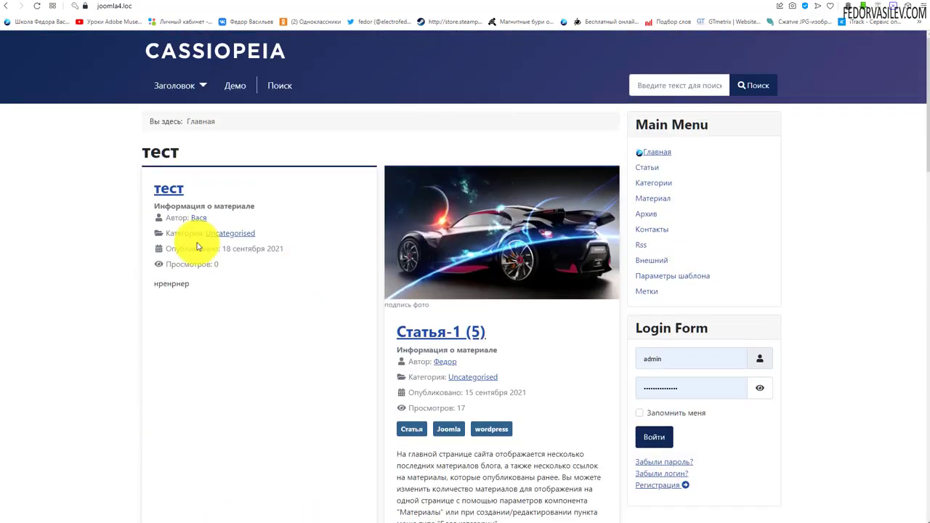
pyautogui.scroll(-15, 292, 216)
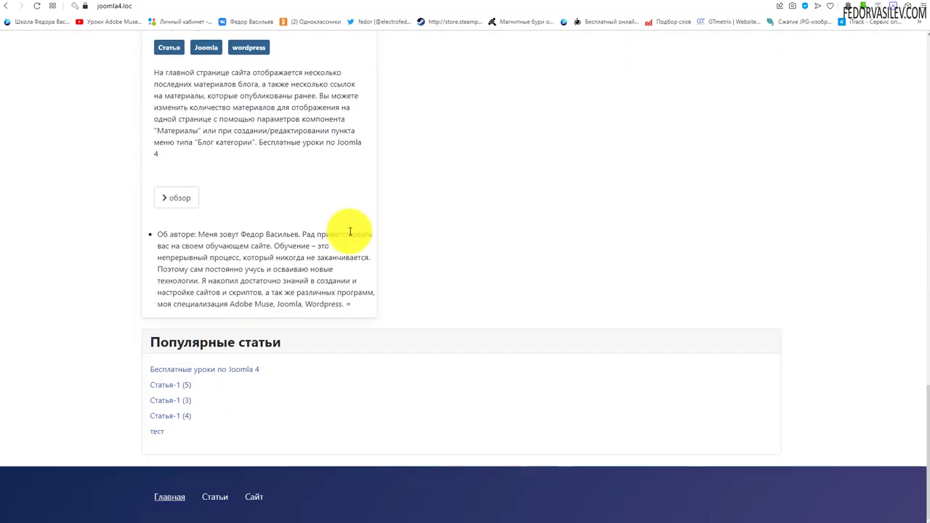
pyautogui.scroll(5, 349, 233)
pyautogui.scroll(10, 400, 247)
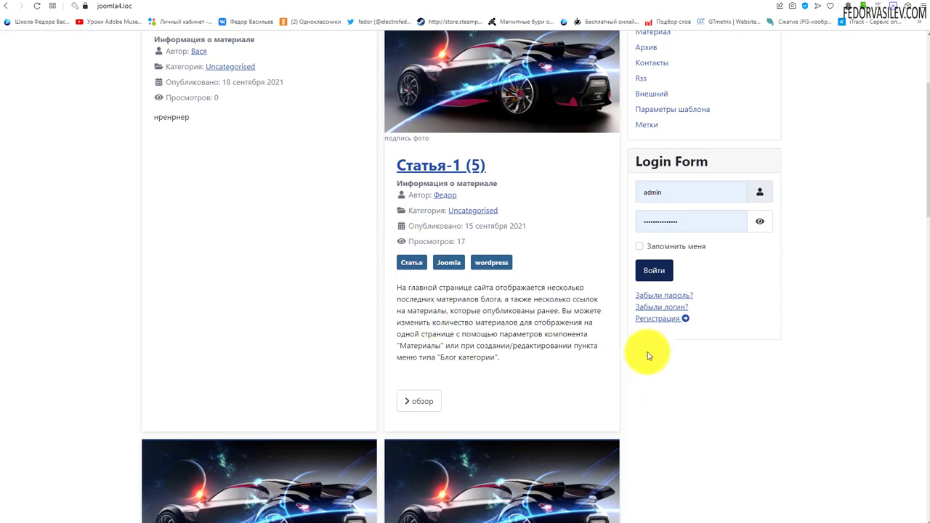
pyautogui.click(647, 319)
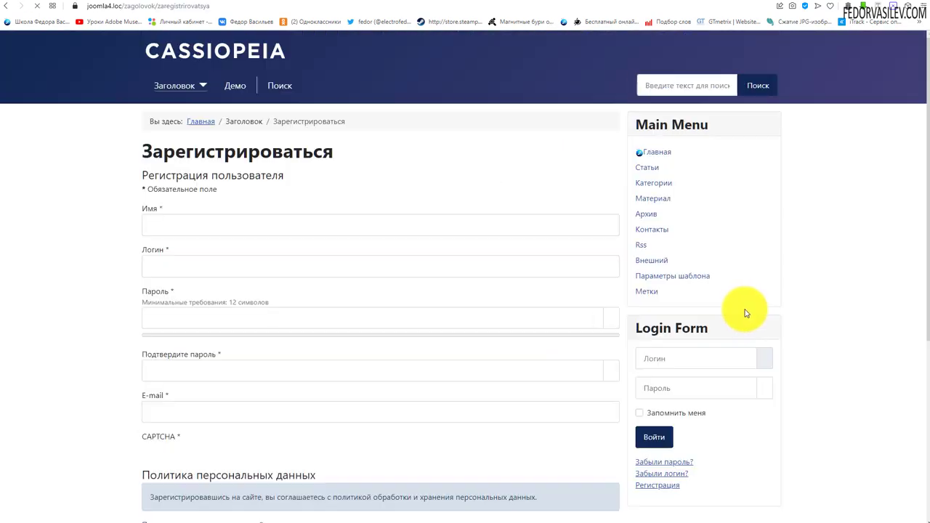
# Step: Examine the registration form's CAPTCHA field and expand the reCAPTCHA badge on the page
pyautogui.scroll(-4, 349, 220)
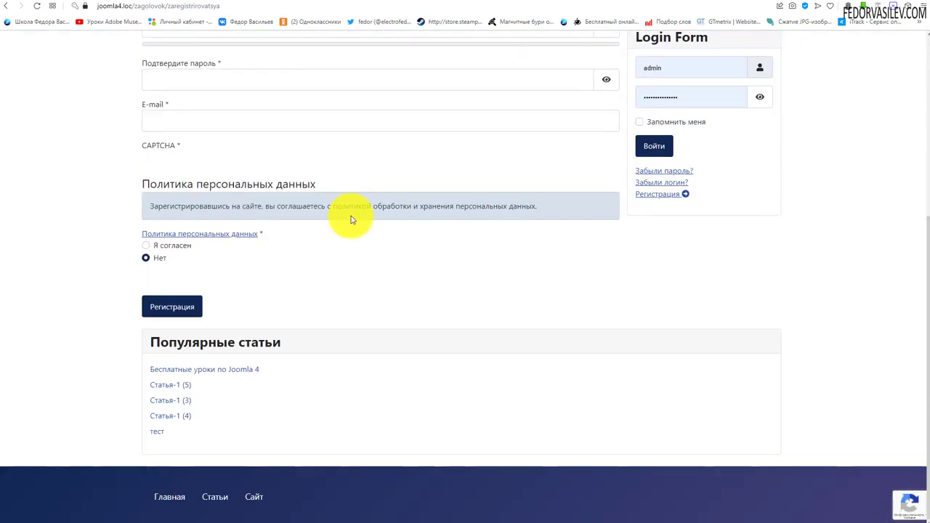
pyautogui.scroll(4, 349, 220)
pyautogui.moveTo(872, 507)
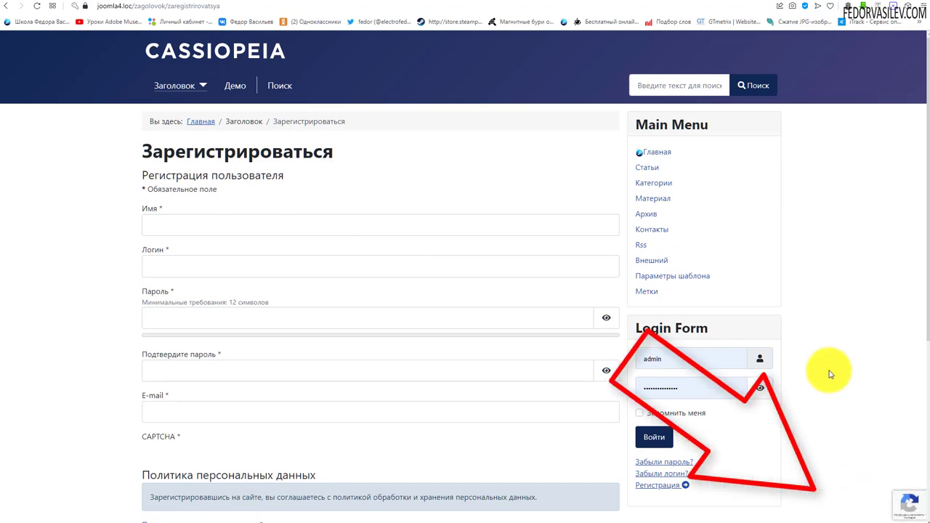
pyautogui.scroll(-4, 828, 372)
pyautogui.scroll(4, 819, 370)
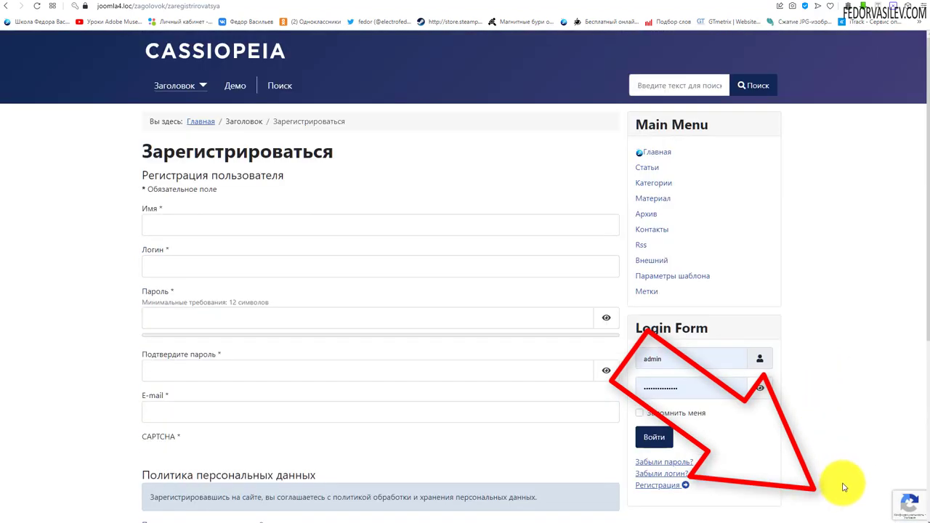
pyautogui.scroll(-3, 770, 265)
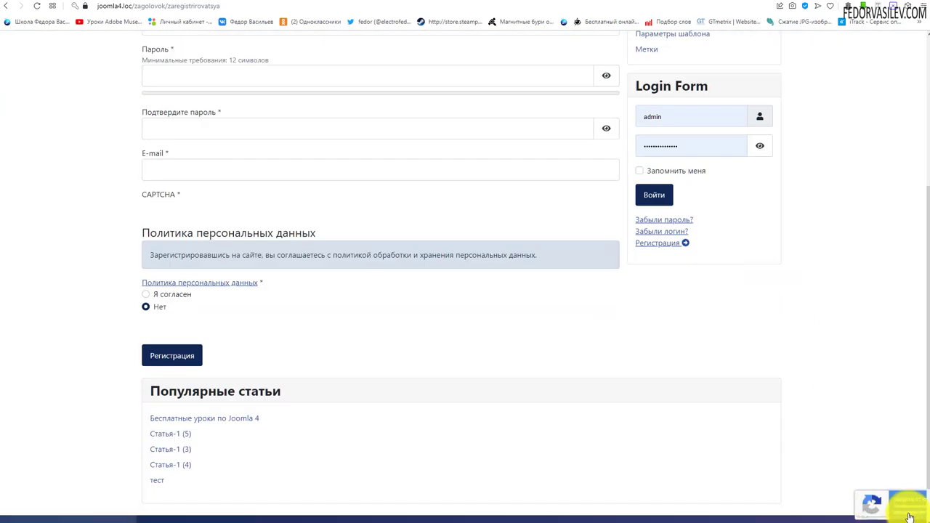
pyautogui.moveTo(910, 517)
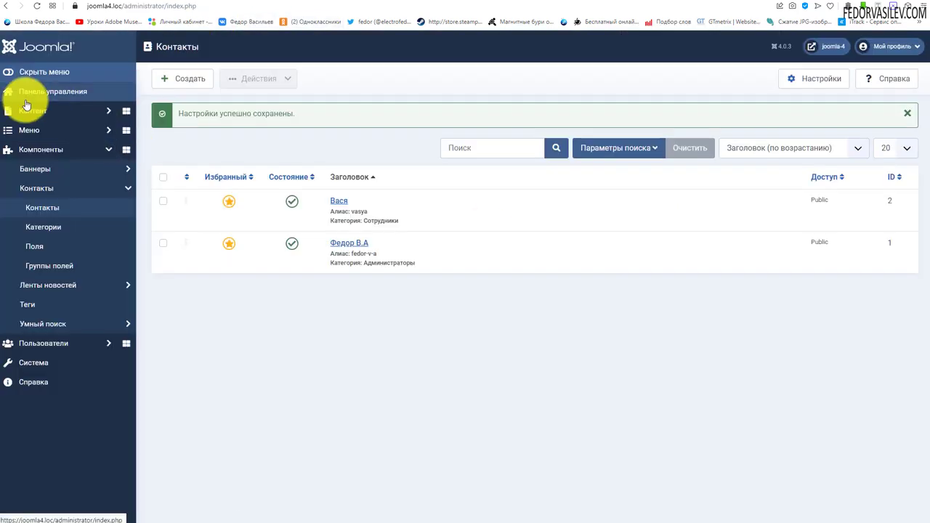
# Step: Open the CAPTCHA - Невидимая reCAPTCHA plugin in the administration, set Позиция виджета to Встроенный, and save
pyautogui.click(32, 92)
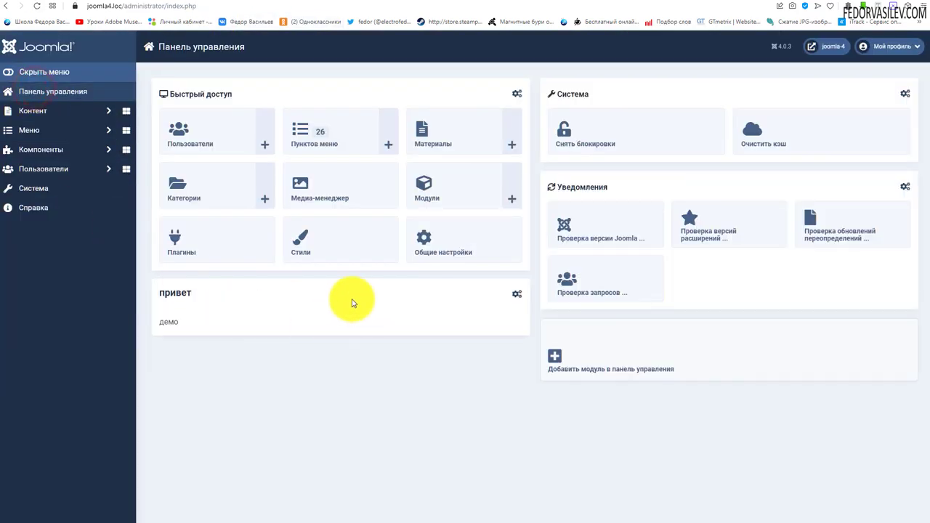
pyautogui.click(212, 244)
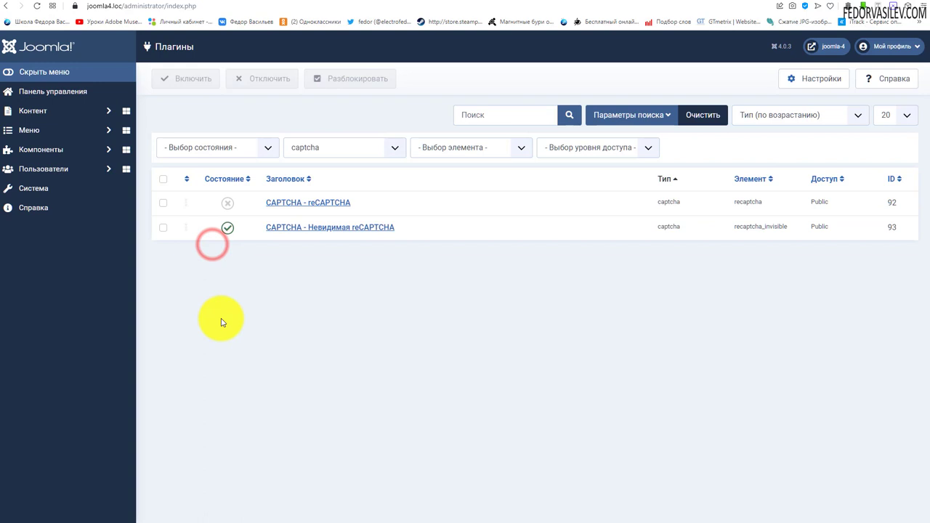
pyautogui.click(286, 227)
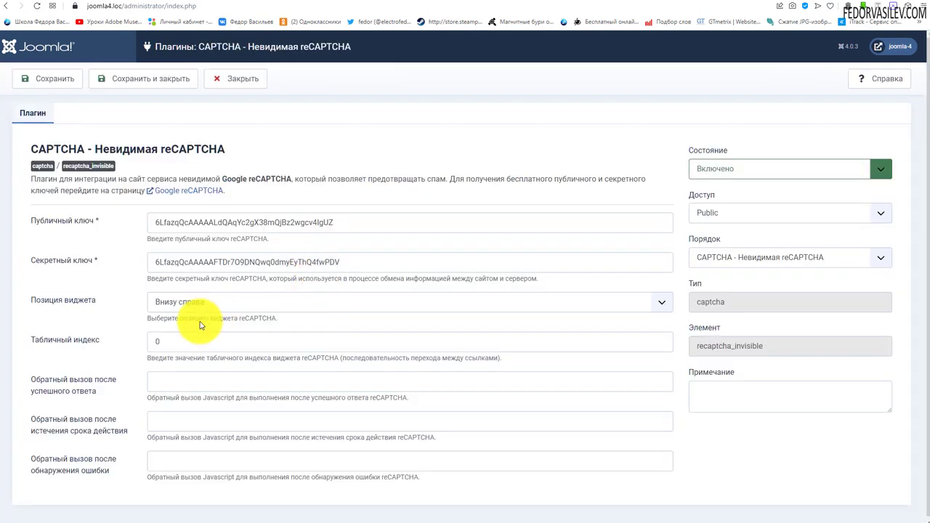
pyautogui.click(195, 302)
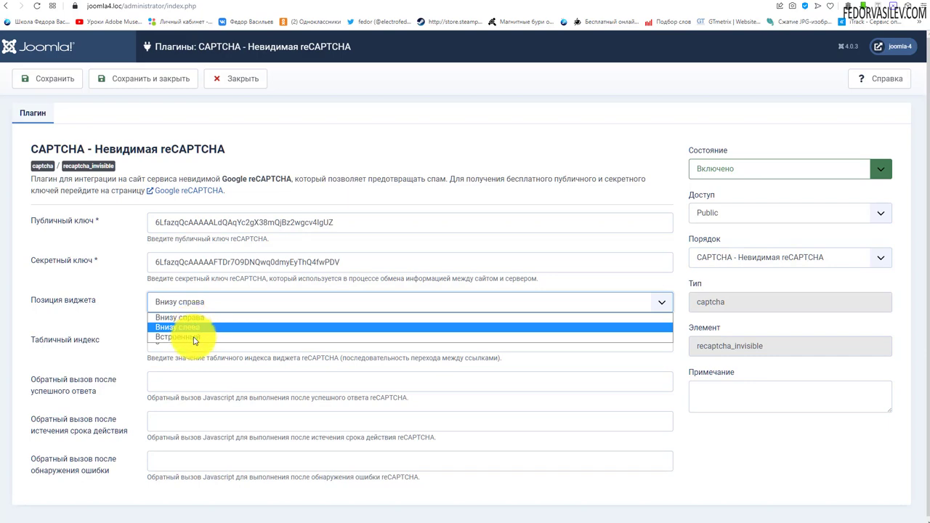
pyautogui.click(193, 338)
pyautogui.click(36, 78)
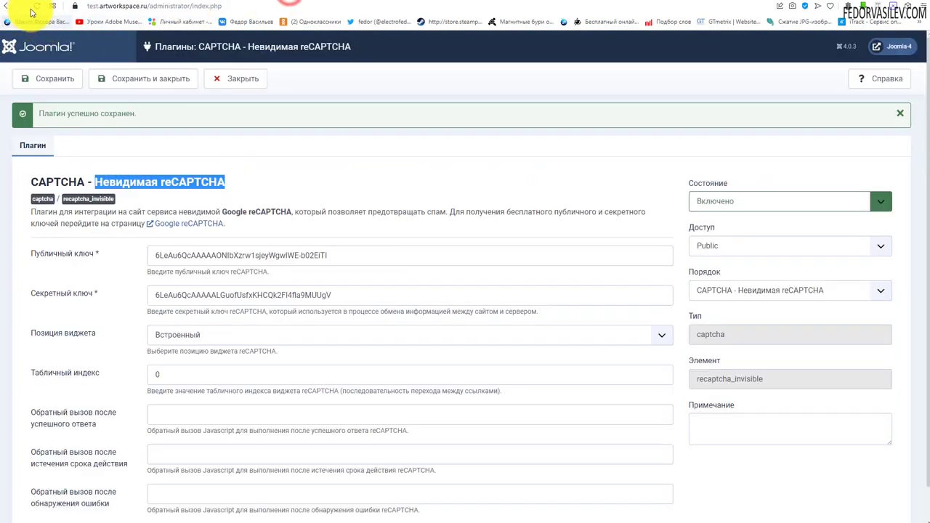
# Step: Reload the site's registration page and examine how the reCAPTCHA widget is placed in the form
pyautogui.click(45, 3)
pyautogui.click(32, 8)
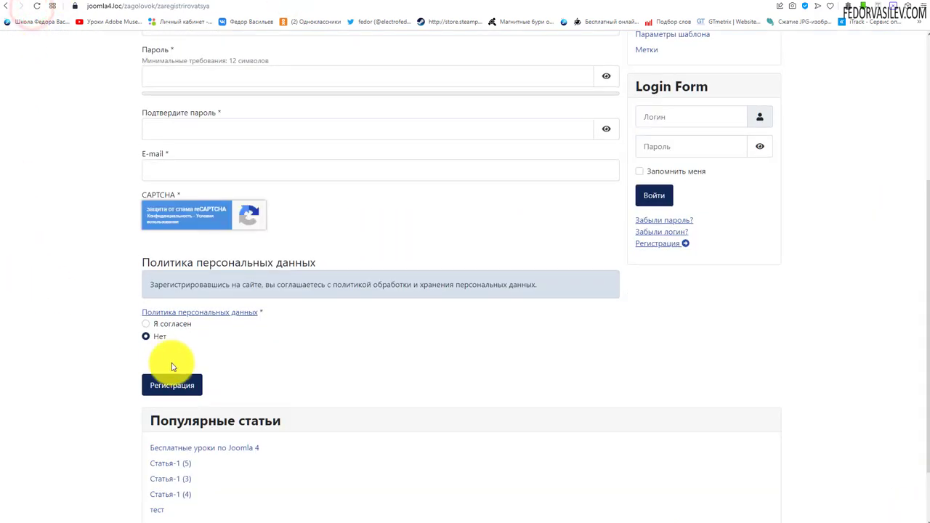
pyautogui.scroll(4, 149, 320)
pyautogui.scroll(-1, 149, 341)
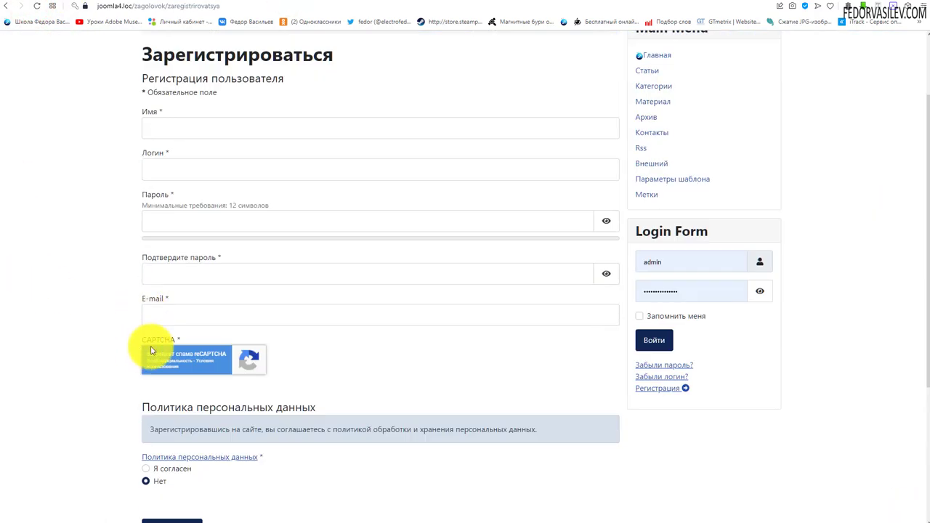
pyautogui.click(106, 325)
pyautogui.scroll(-1, 147, 306)
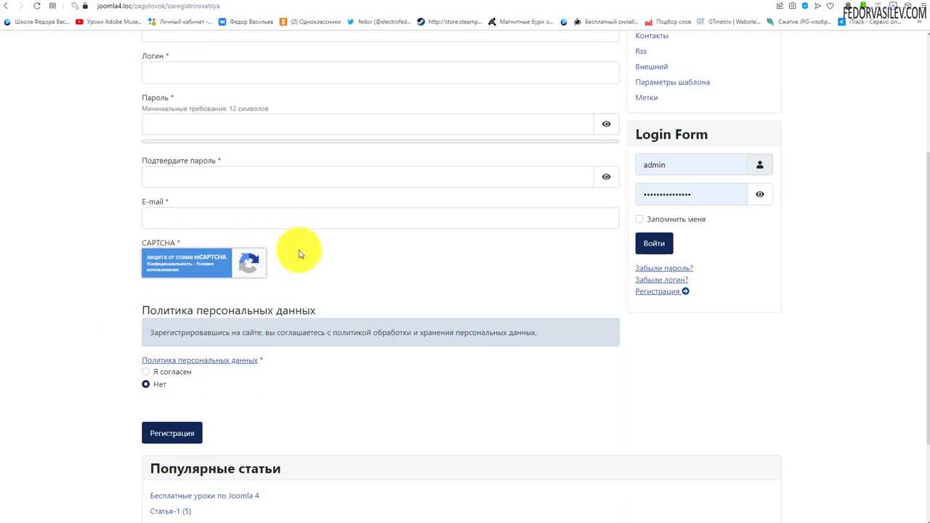
pyautogui.scroll(-1, 307, 266)
pyautogui.scroll(1, 169, 289)
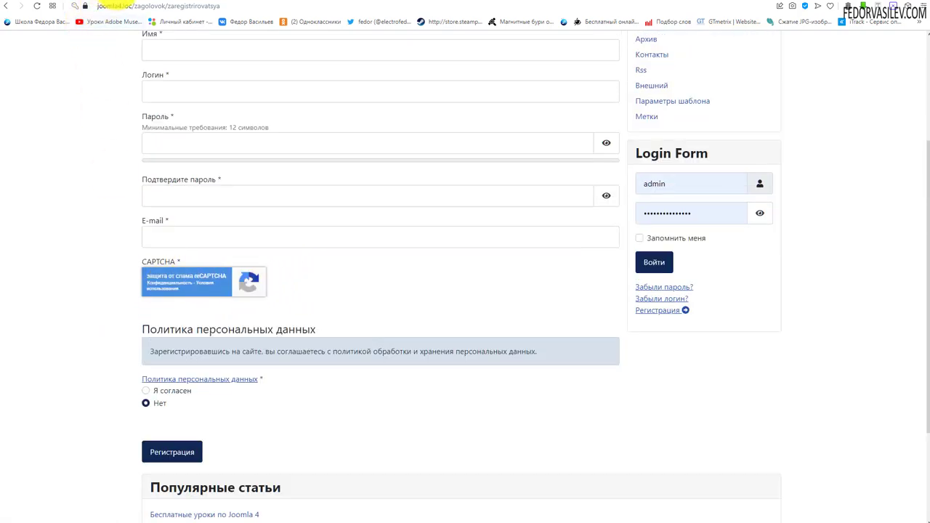
# Step: Set the Невидимая reCAPTCHA plugin's Позиция виджета to Внизу справа and save
pyautogui.click(130, 2)
pyautogui.click(194, 299)
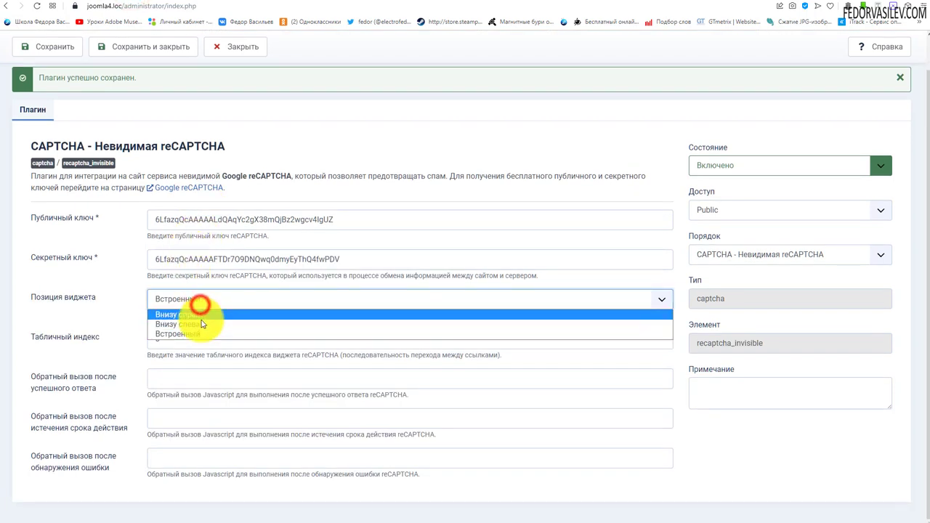
pyautogui.click(209, 315)
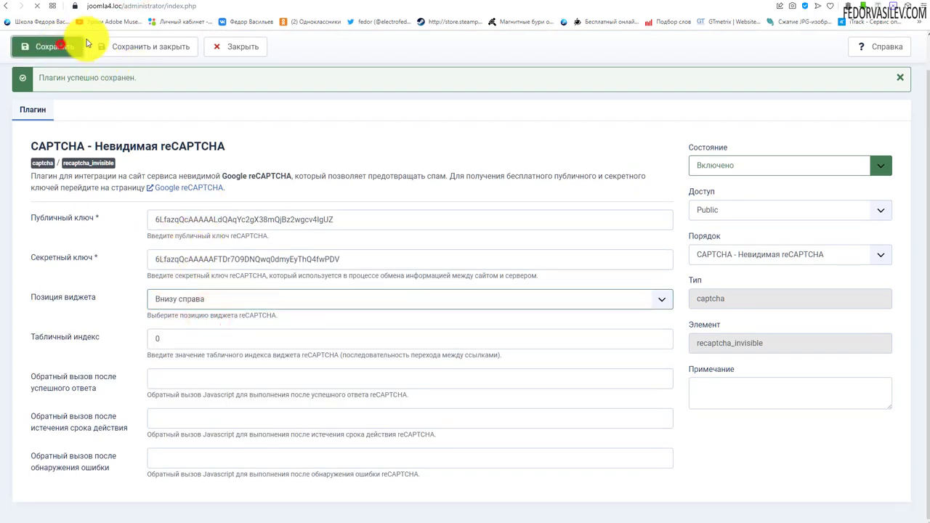
pyautogui.click(58, 45)
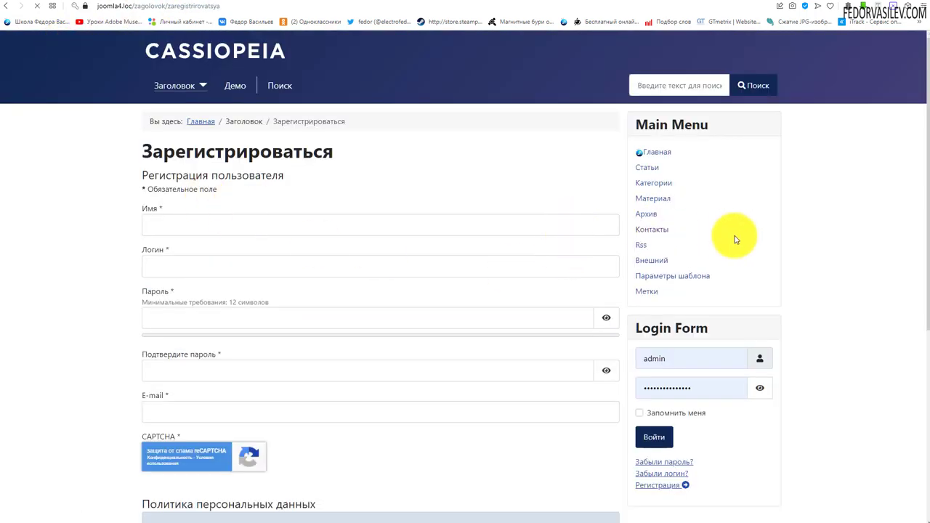
# Step: Open the administrator's contact from the site's Контакты page and look over its feedback form
pyautogui.click(723, 234)
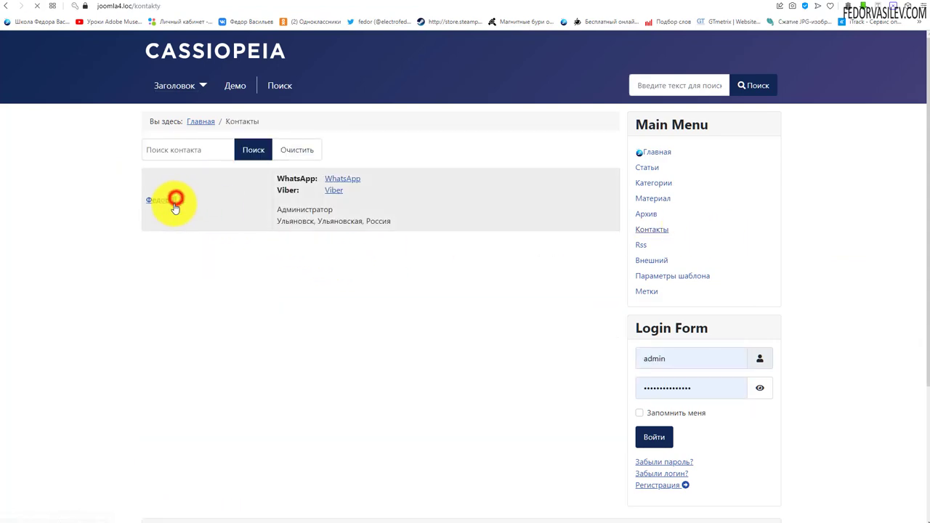
pyautogui.scroll(-8, 469, 225)
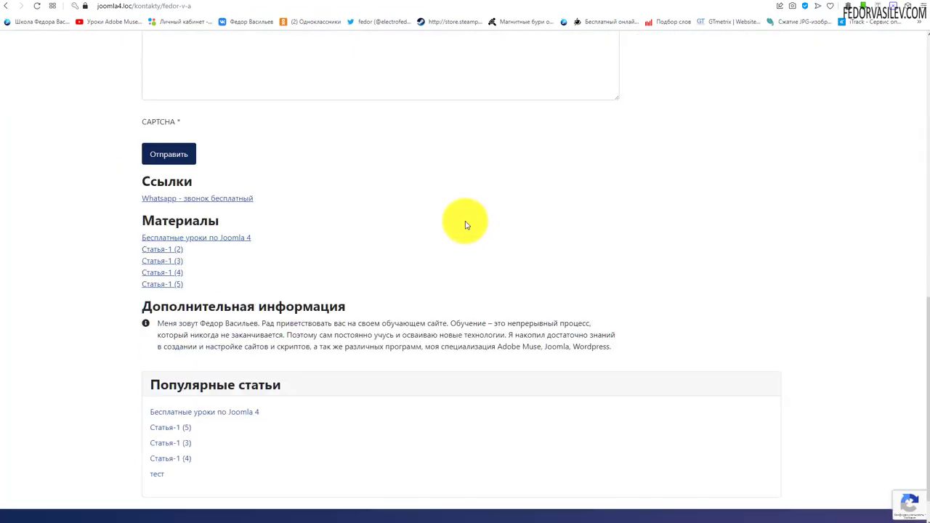
pyautogui.scroll(5, 392, 244)
pyautogui.scroll(3, 79, 201)
pyautogui.scroll(-4, 201, 278)
# Step: Go through the feedback form's Тема, Сообщение, E-mail and Имя fields without filling them in and check the reCAPTCHA badge
pyautogui.click(181, 235)
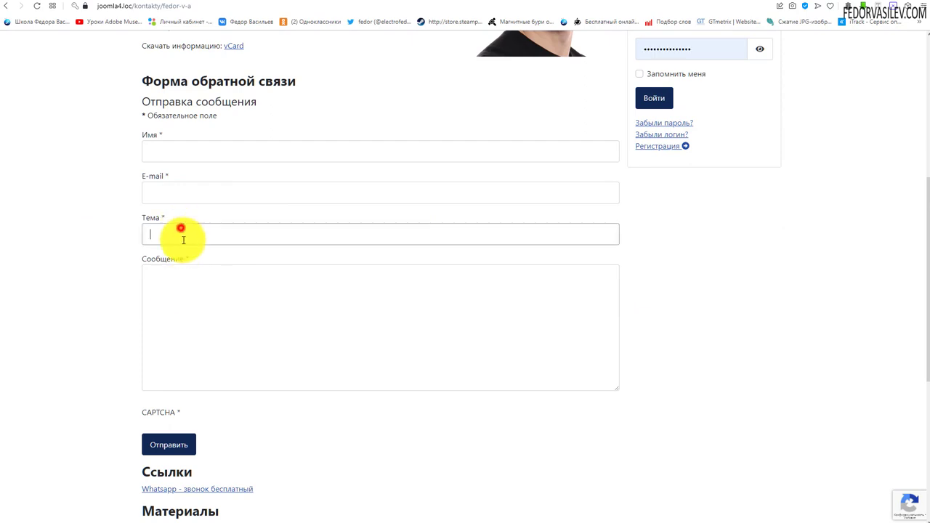
pyautogui.click(195, 283)
pyautogui.click(182, 192)
pyautogui.click(167, 155)
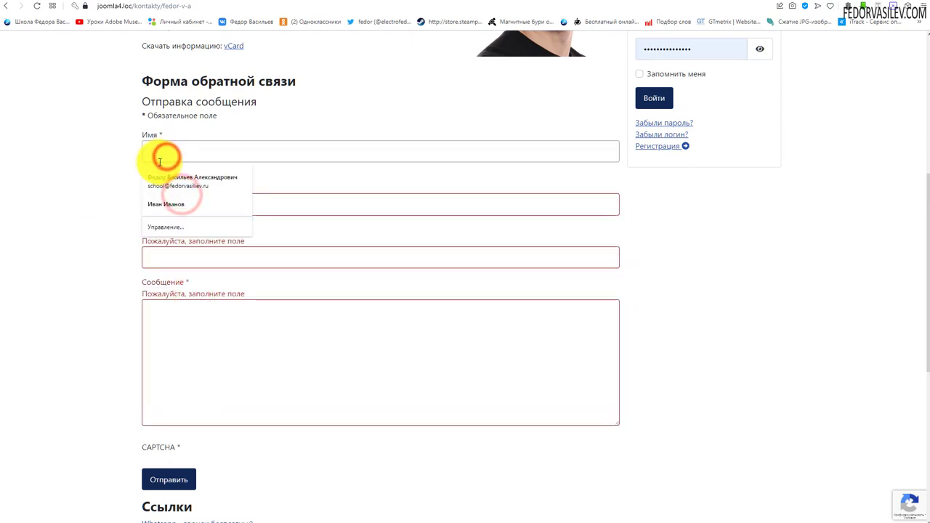
pyautogui.scroll(-2, 181, 189)
pyautogui.moveTo(906, 512)
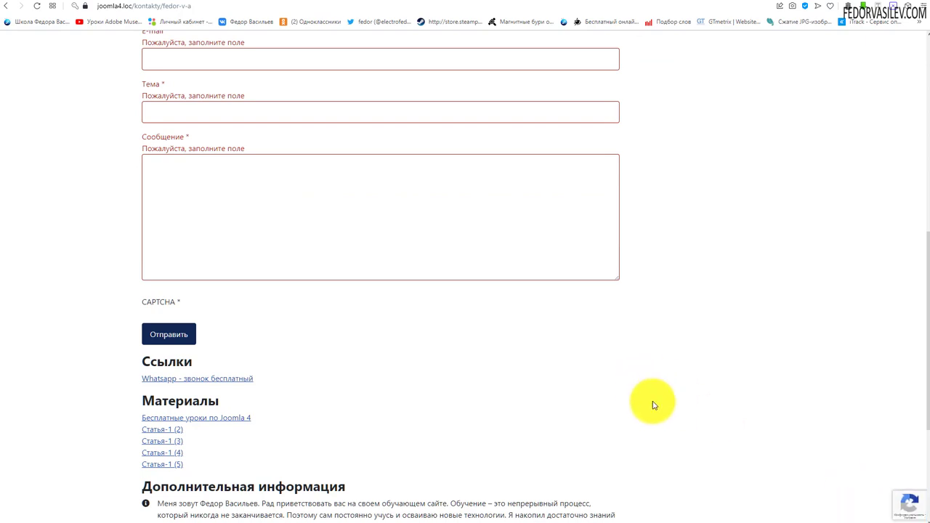
# Step: Check the reCAPTCHA badge on the login recovery page and on the administrator's contact page
pyautogui.hotkey('alt', 'Left')
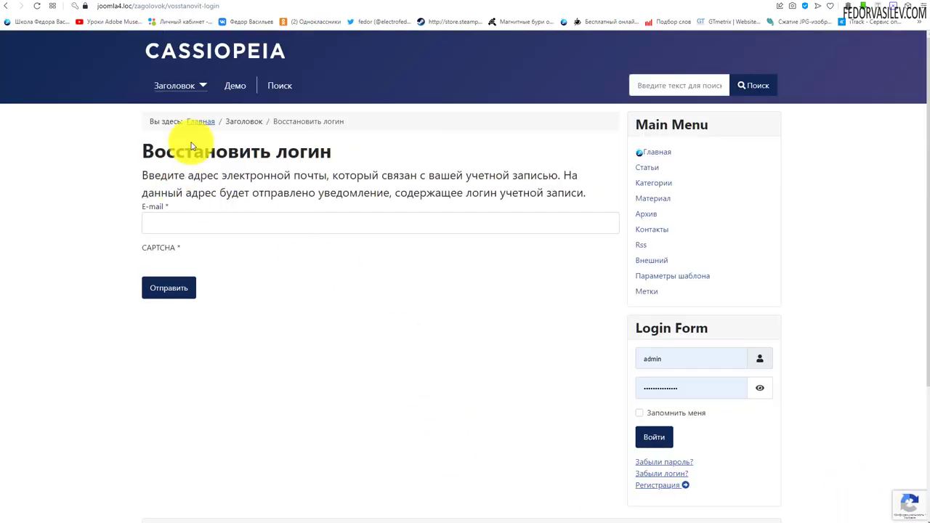
pyautogui.moveTo(872, 504)
pyautogui.hotkey('alt', 'Right')
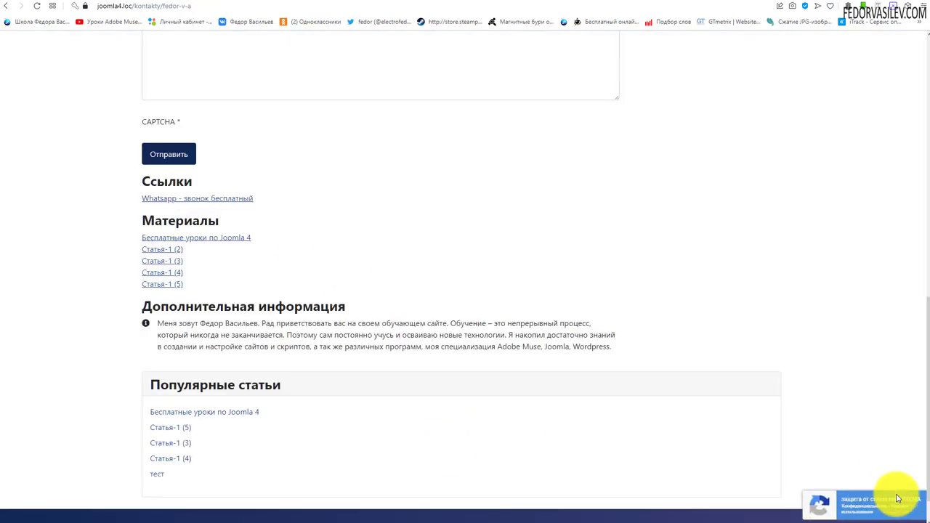
pyautogui.scroll(9, 769, 470)
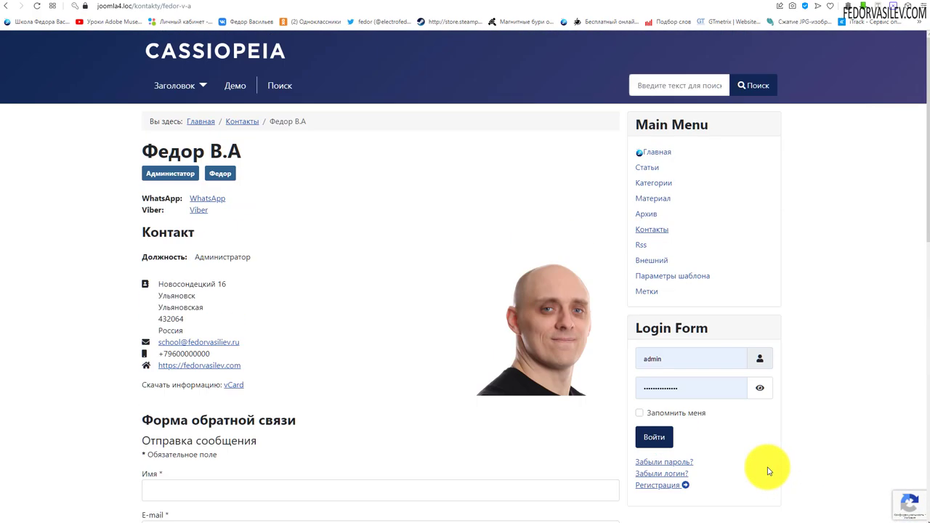